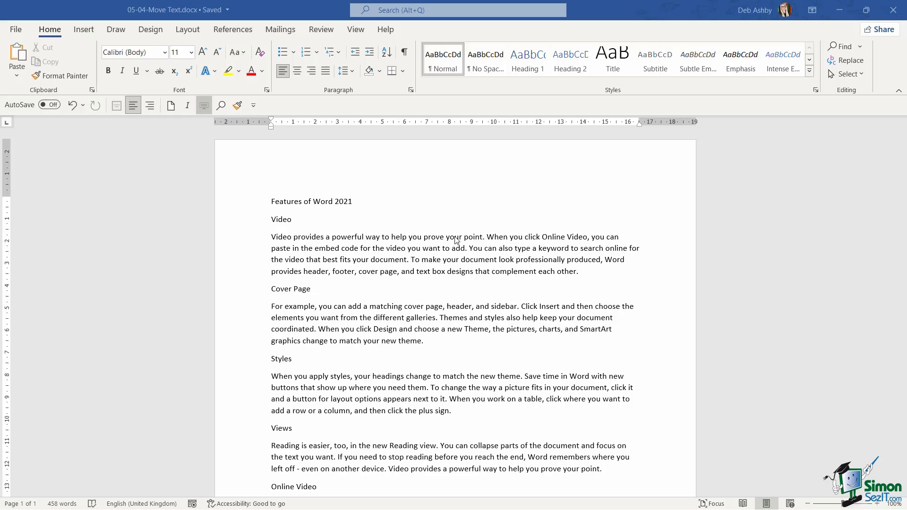
Try selecting the title and the Video, Cover Page and Styles headings, then clear the selection
{"action": "left_click", "coordinate": [239, 203]}
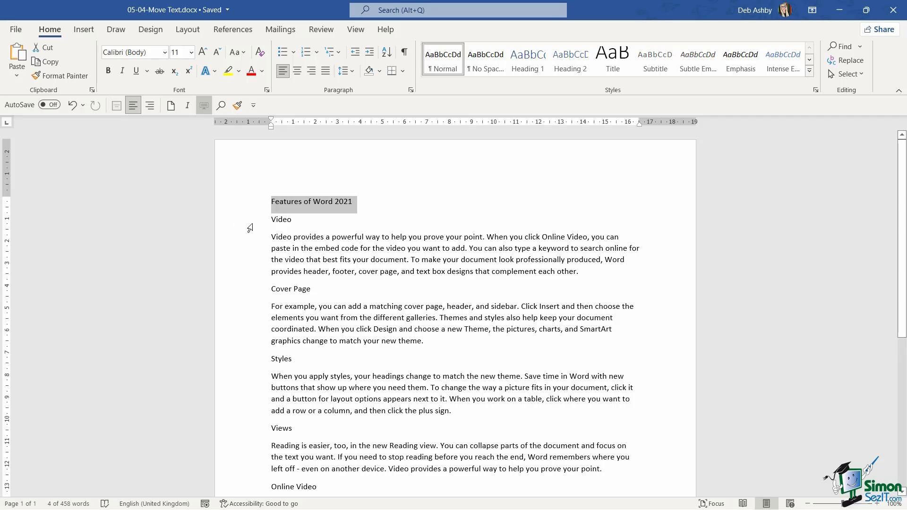
{"action": "left_click", "coordinate": [251, 221]}
{"action": "left_click", "coordinate": [250, 290]}
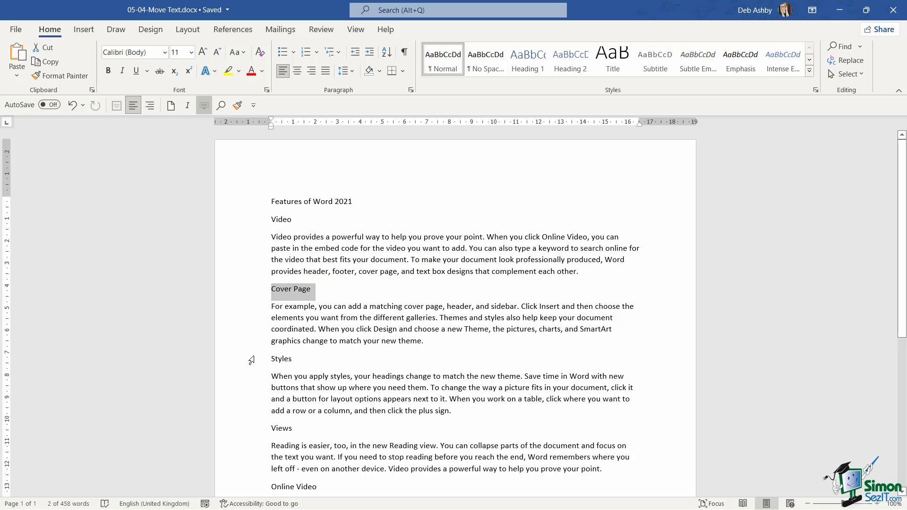
{"action": "left_click", "coordinate": [251, 358]}
{"action": "scroll", "coordinate": [409, 242], "scroll_direction": "down", "scroll_amount": 1}
{"action": "scroll", "coordinate": [409, 242], "scroll_direction": "down", "scroll_amount": 5}
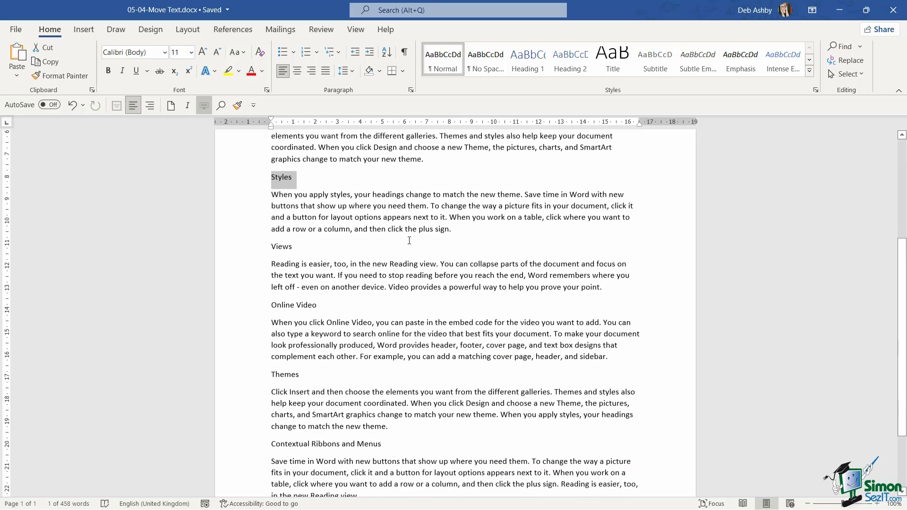
{"action": "scroll", "coordinate": [526, 238], "scroll_direction": "up", "scroll_amount": 6}
{"action": "left_click", "coordinate": [525, 238]}
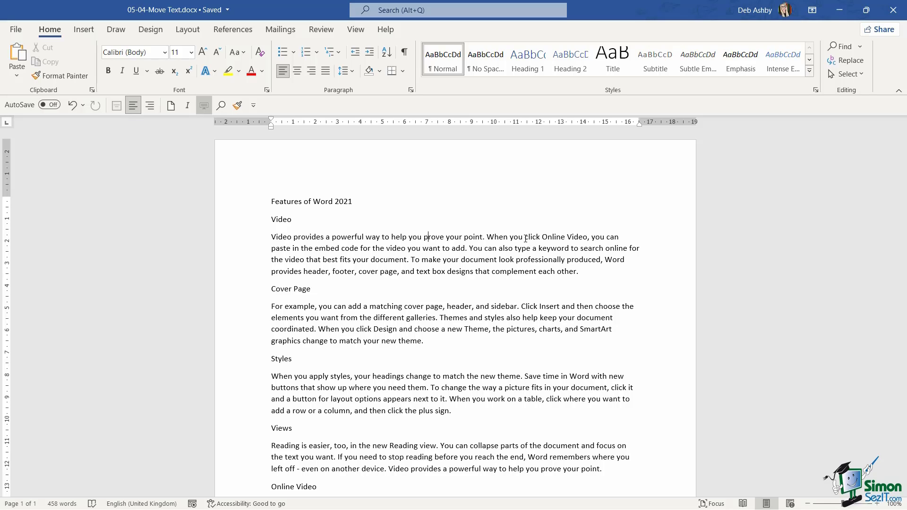
{"action": "left_click", "coordinate": [374, 202]}
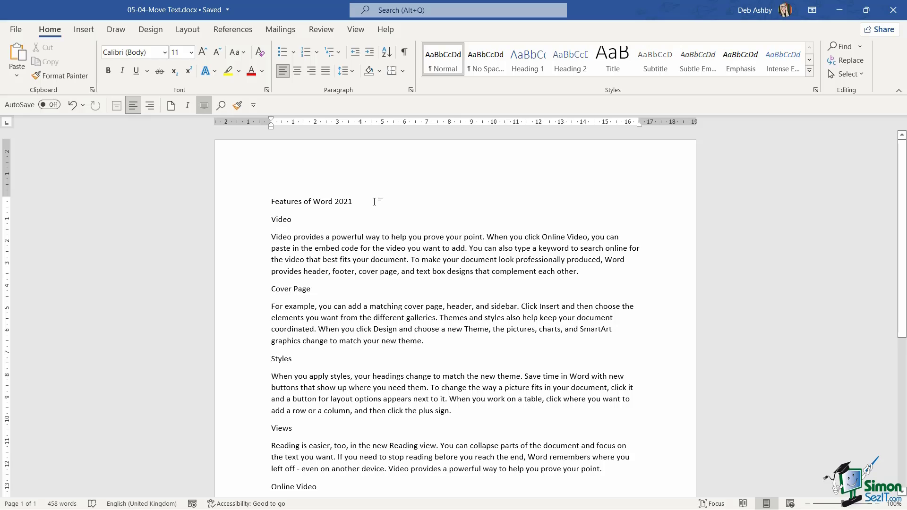
Make the title 'Features of Word 2021' 20 pt and bold
{"action": "left_click", "coordinate": [240, 209]}
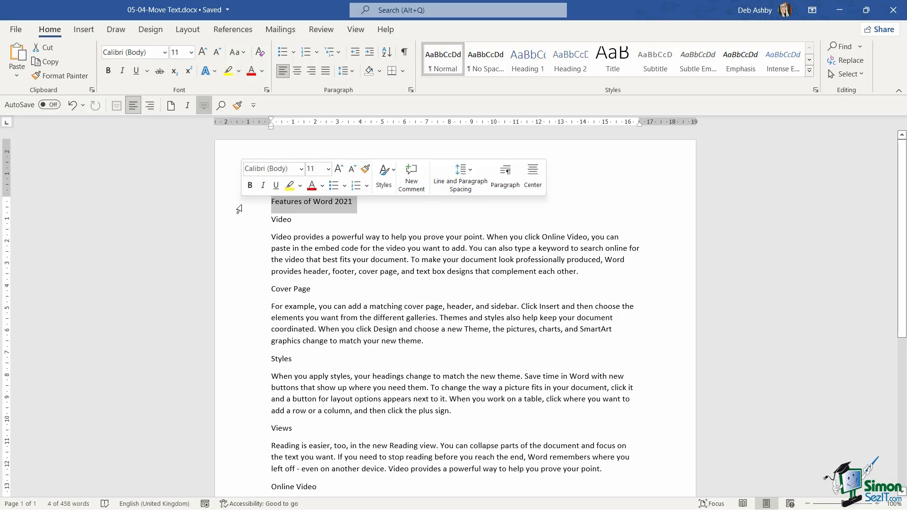
{"action": "left_click", "coordinate": [191, 52]}
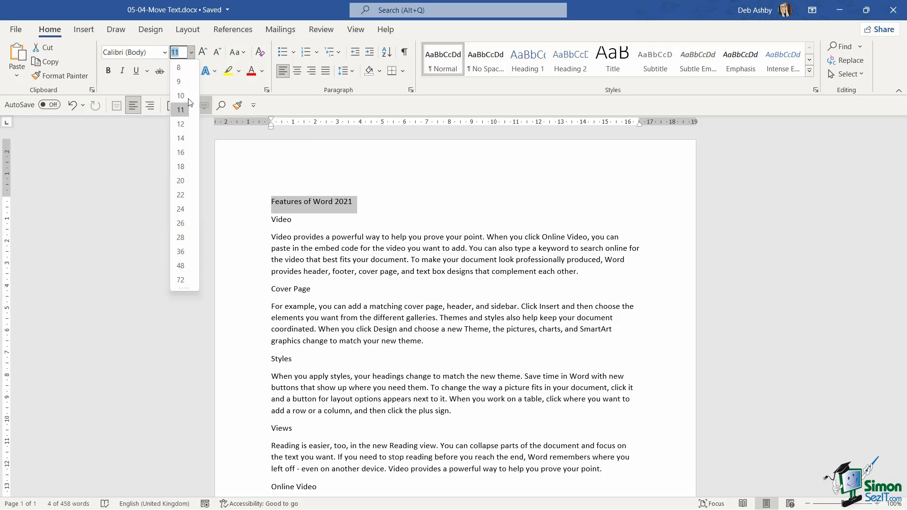
{"action": "left_click", "coordinate": [183, 182]}
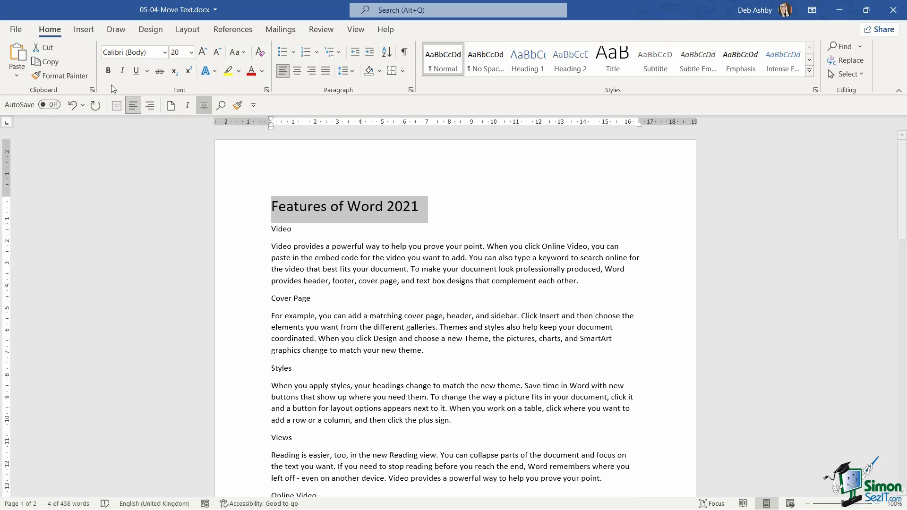
{"action": "left_click", "coordinate": [108, 72]}
{"action": "left_click", "coordinate": [318, 238]}
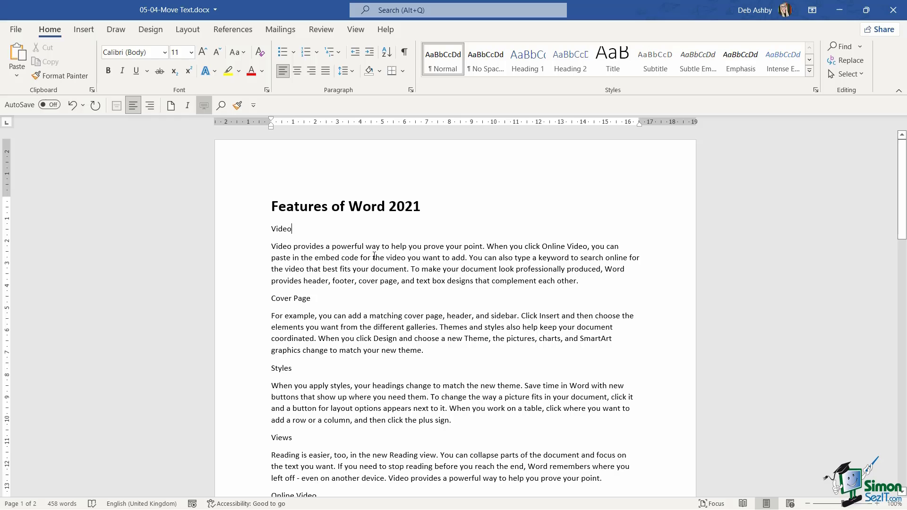
Select all seven headings together, from Video through Contextual Ribbons and Menus
{"action": "left_click", "coordinate": [233, 236]}
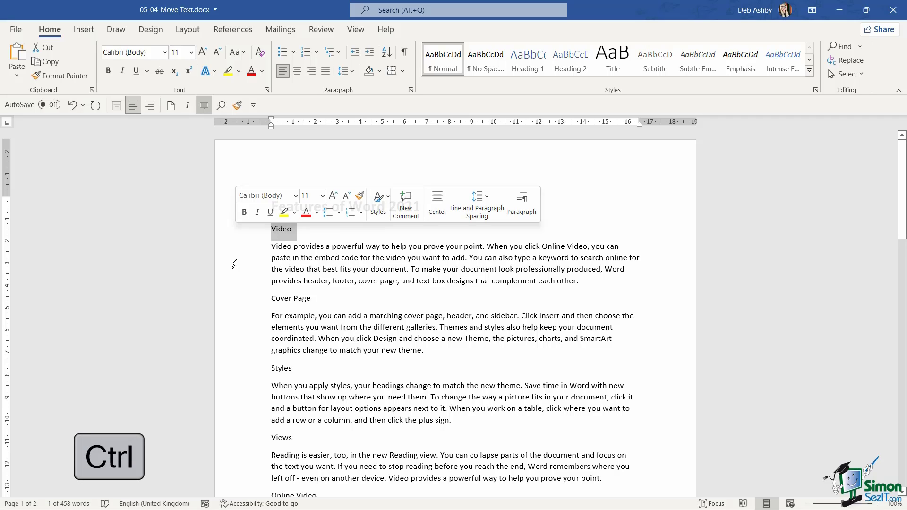
{"action": "left_click", "coordinate": [232, 307], "text": "ctrl"}
{"action": "left_click", "coordinate": [232, 374], "text": "ctrl"}
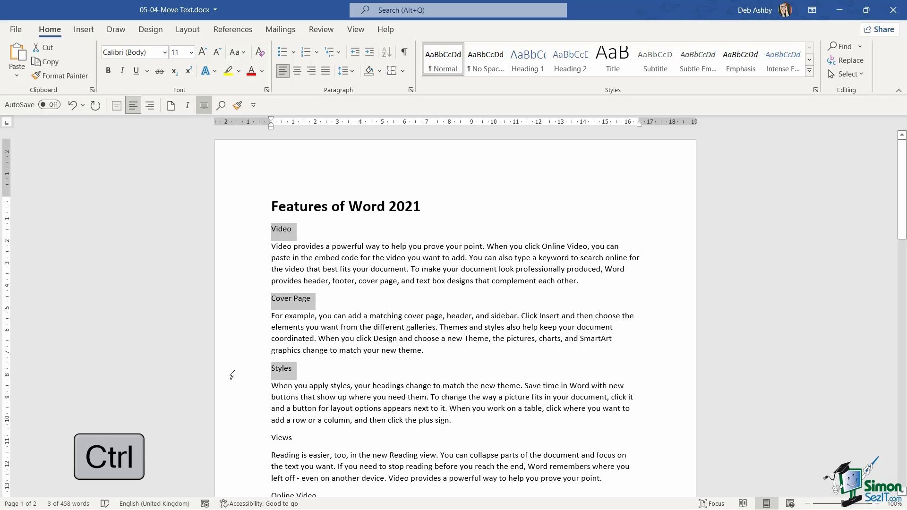
{"action": "scroll", "coordinate": [273, 374], "scroll_direction": "down", "scroll_amount": 4}
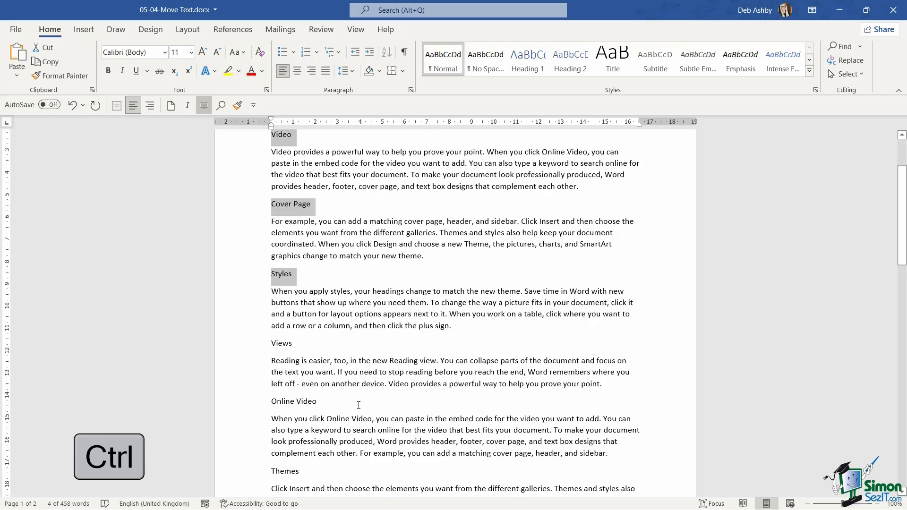
{"action": "left_click", "coordinate": [233, 298], "text": "ctrl"}
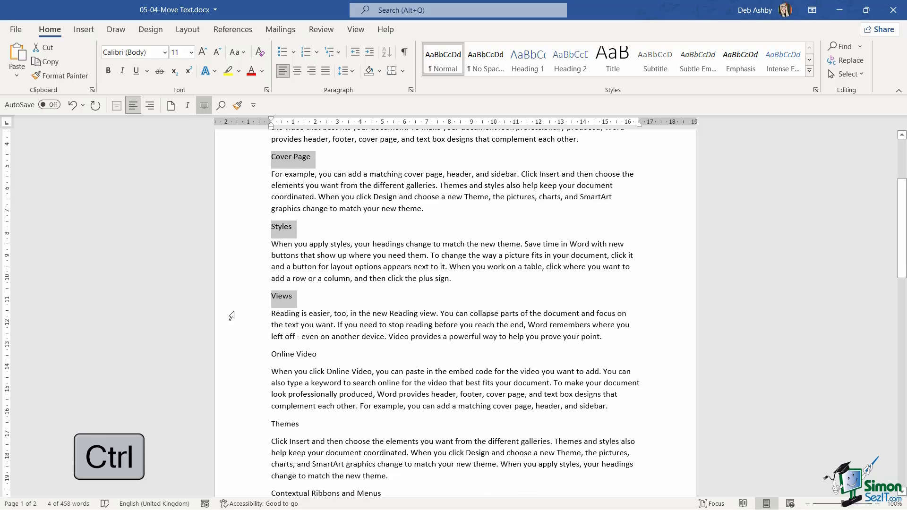
{"action": "left_click", "coordinate": [228, 355], "text": "ctrl"}
{"action": "left_click", "coordinate": [233, 422], "text": "ctrl"}
{"action": "left_click", "coordinate": [231, 494], "text": "ctrl"}
{"action": "scroll", "coordinate": [399, 337], "scroll_direction": "up", "scroll_amount": 4}
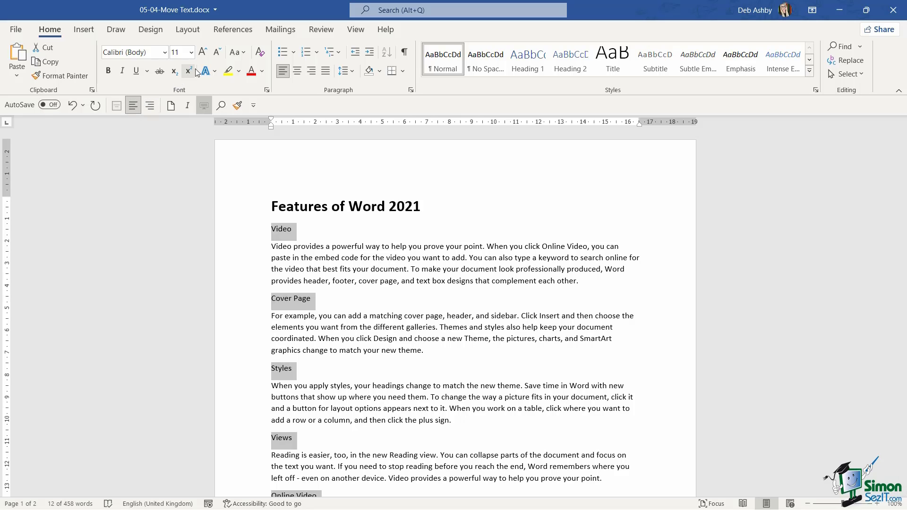
Format the selected headings as 12 pt, bold and red
{"action": "left_click", "coordinate": [191, 52]}
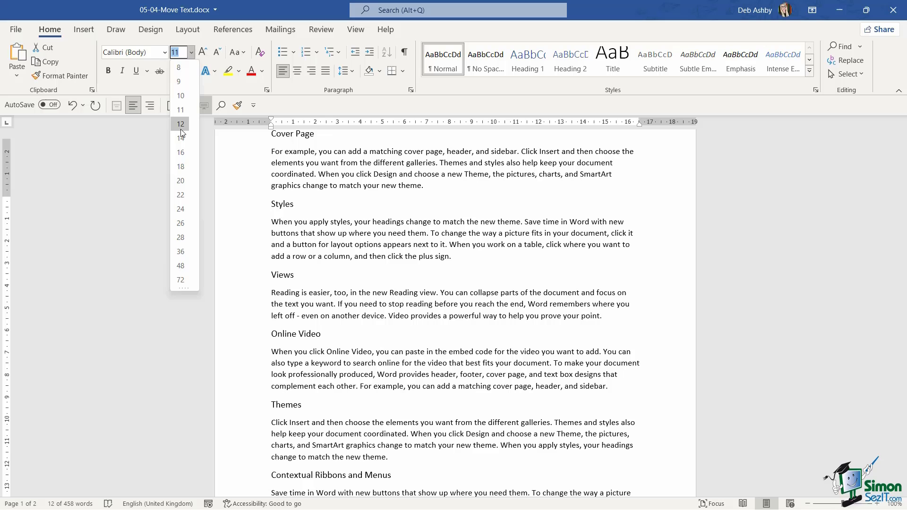
{"action": "left_click", "coordinate": [181, 124]}
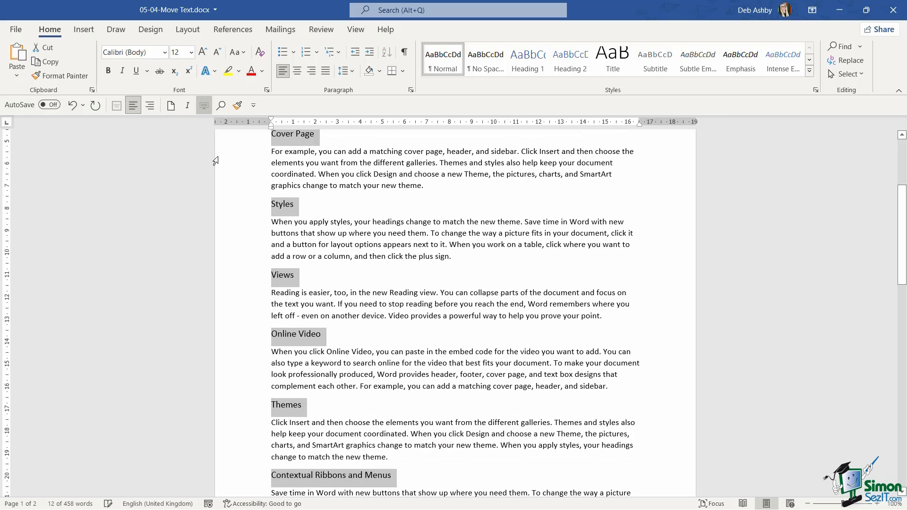
{"action": "left_click", "coordinate": [109, 71]}
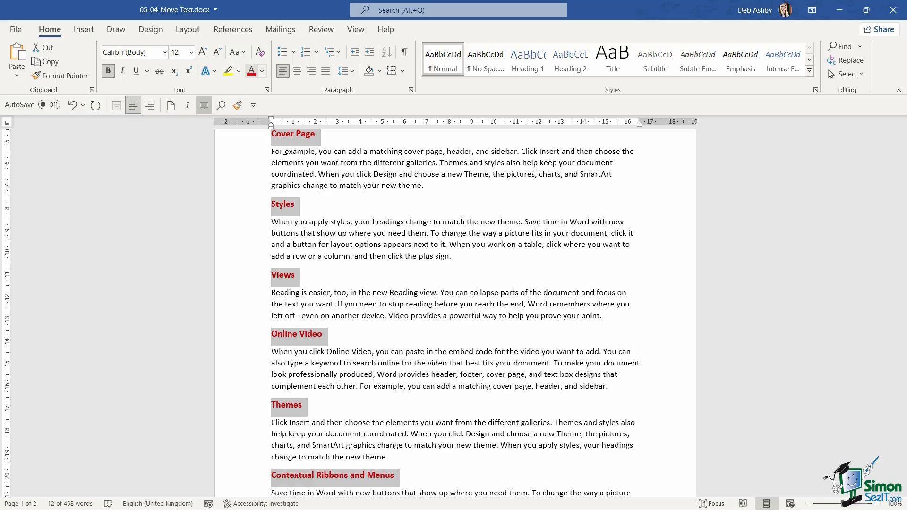
{"action": "left_click", "coordinate": [251, 71]}
{"action": "left_click", "coordinate": [466, 191]}
{"action": "scroll", "coordinate": [466, 191], "scroll_direction": "up", "scroll_amount": 5}
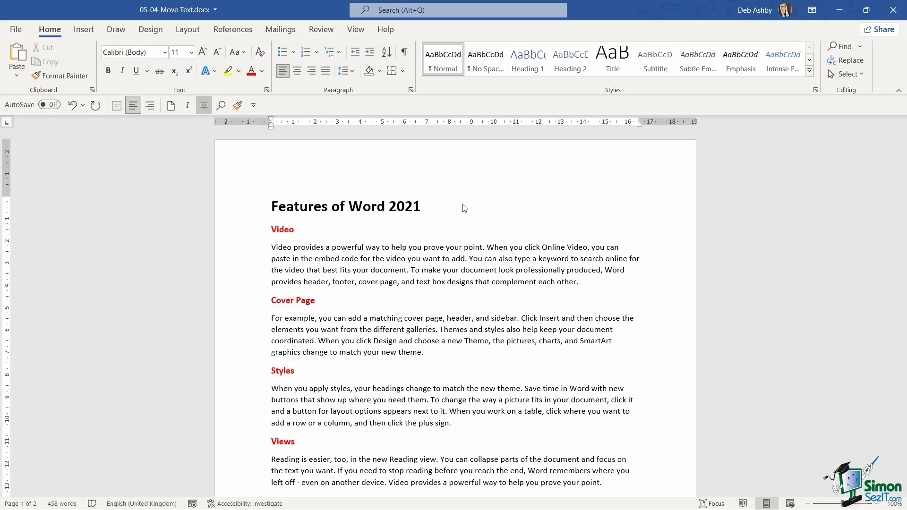
Turn on the Navigation Pane from the View tab
{"action": "left_click", "coordinate": [372, 221]}
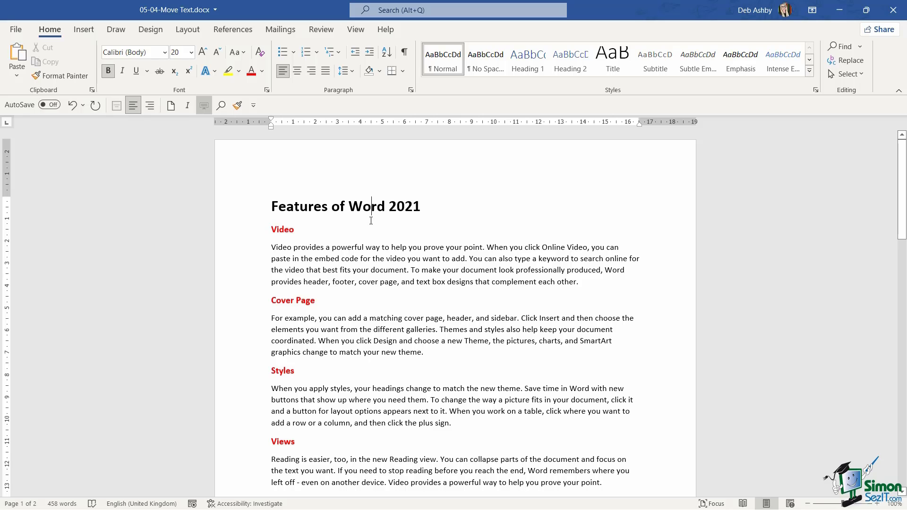
{"action": "left_click", "coordinate": [357, 31]}
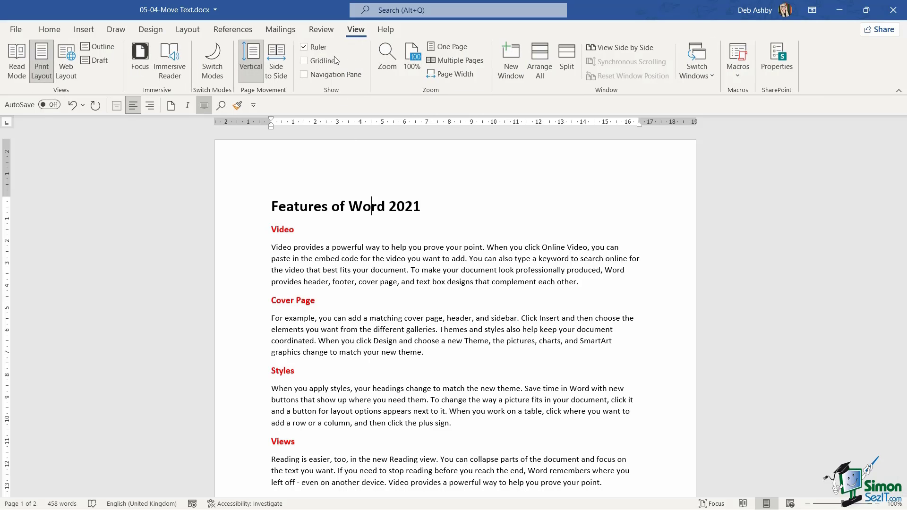
{"action": "left_click", "coordinate": [304, 75]}
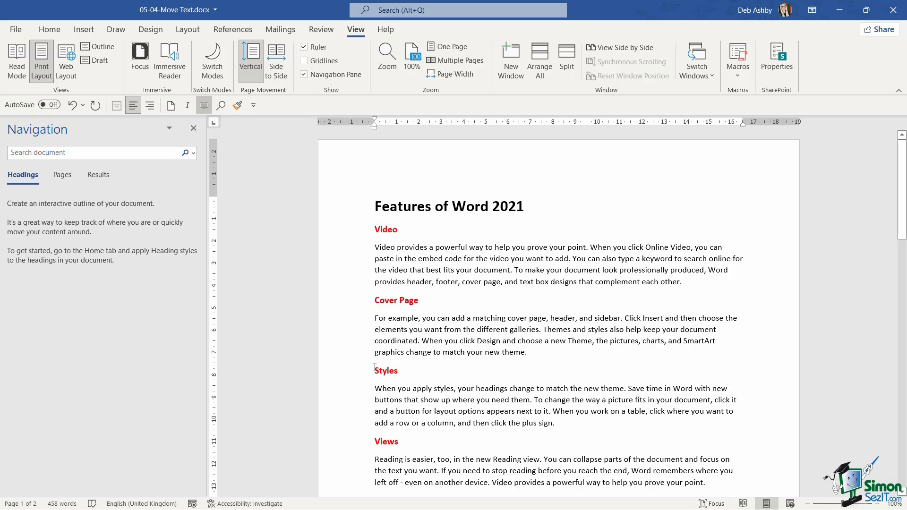
Check the title and headings against the empty Headings list, then close the Navigation Pane
{"action": "left_click", "coordinate": [390, 210]}
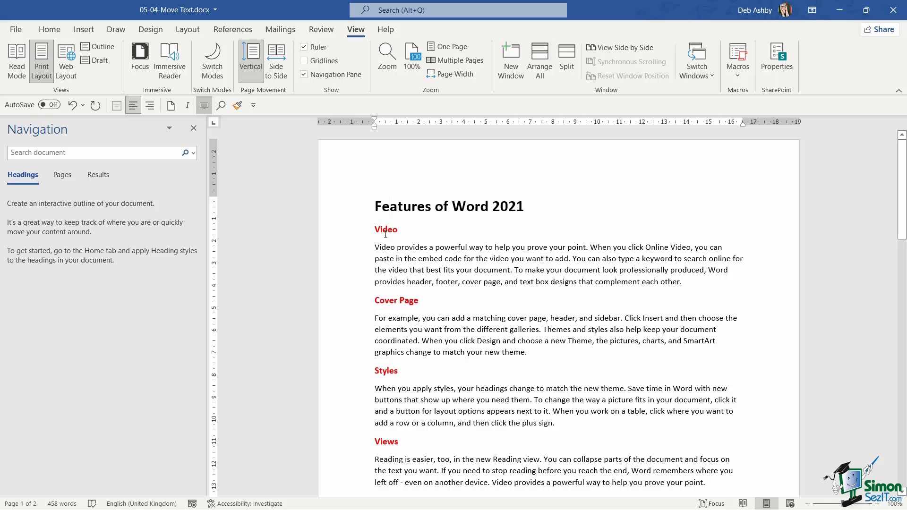
{"action": "left_click", "coordinate": [386, 303]}
{"action": "left_click", "coordinate": [356, 212]}
{"action": "left_click", "coordinate": [358, 230]}
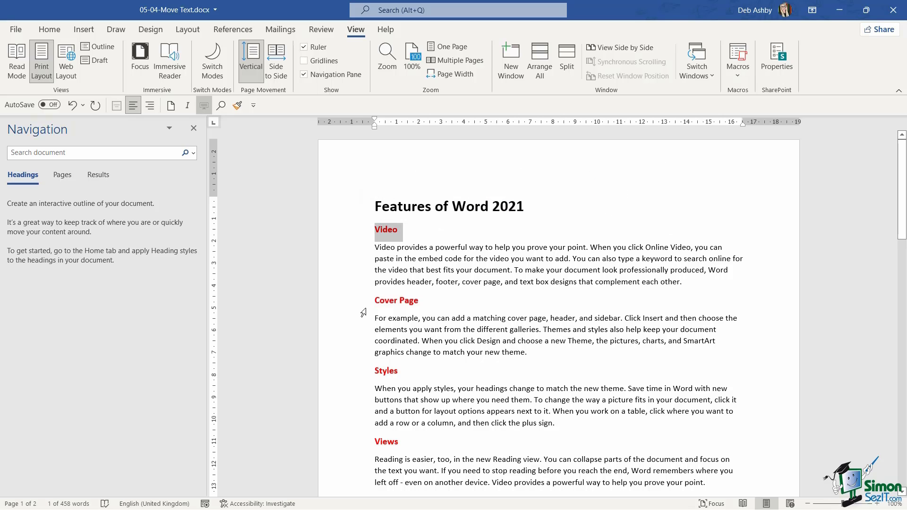
{"action": "left_click", "coordinate": [361, 302]}
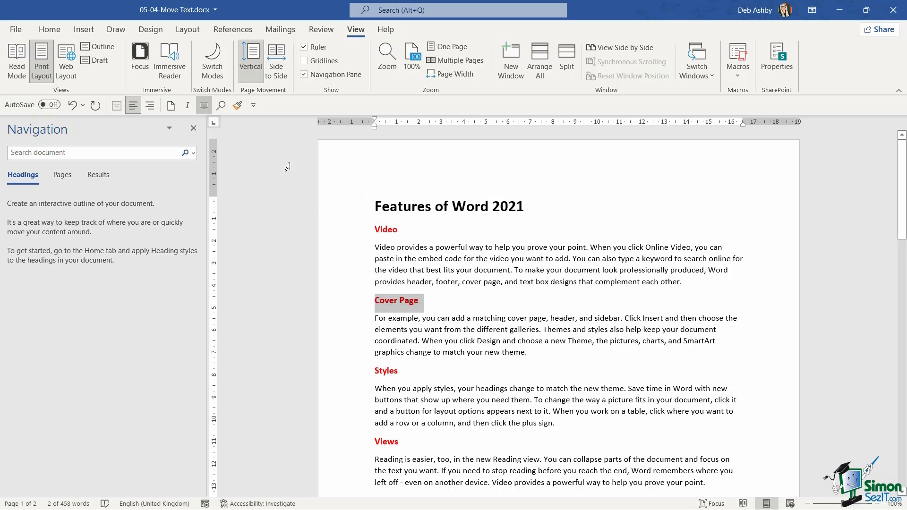
{"action": "left_click", "coordinate": [193, 130]}
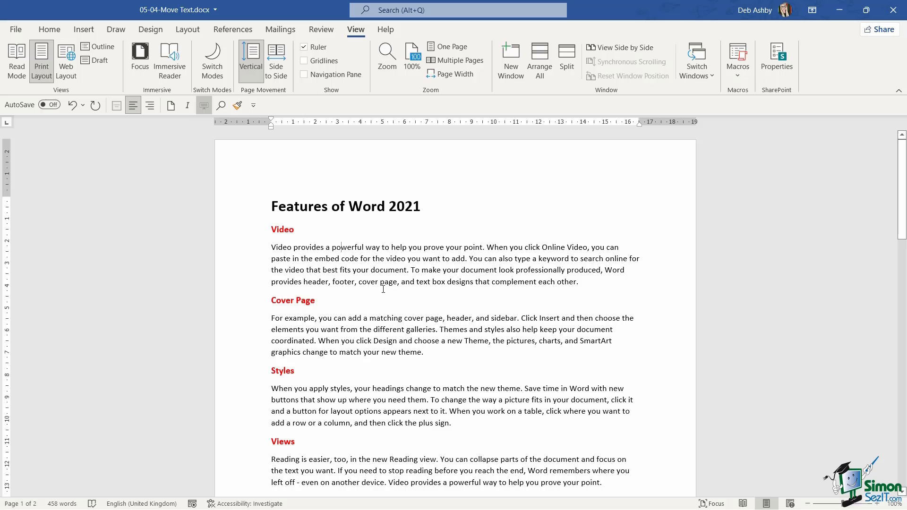
{"action": "left_click_drag", "start_coordinate": [253, 233], "coordinate": [253, 282]}
{"action": "key", "text": "ctrl+c"}
{"action": "scroll", "coordinate": [246, 284], "scroll_direction": "down", "scroll_amount": 5}
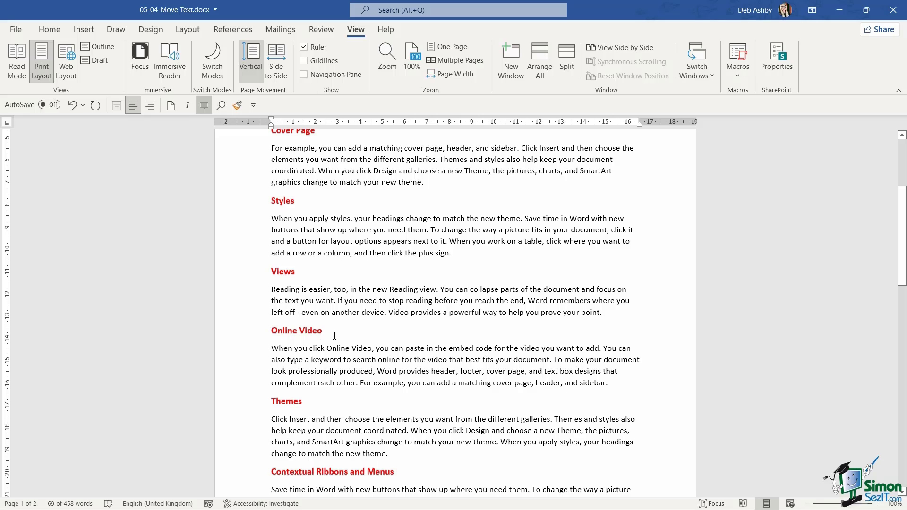
{"action": "scroll", "coordinate": [349, 294], "scroll_direction": "up", "scroll_amount": 5}
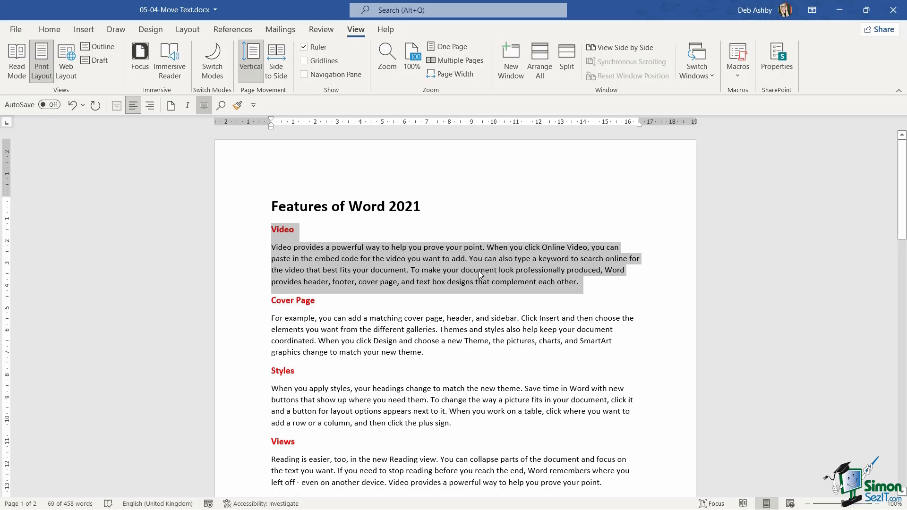
{"action": "left_click", "coordinate": [55, 29]}
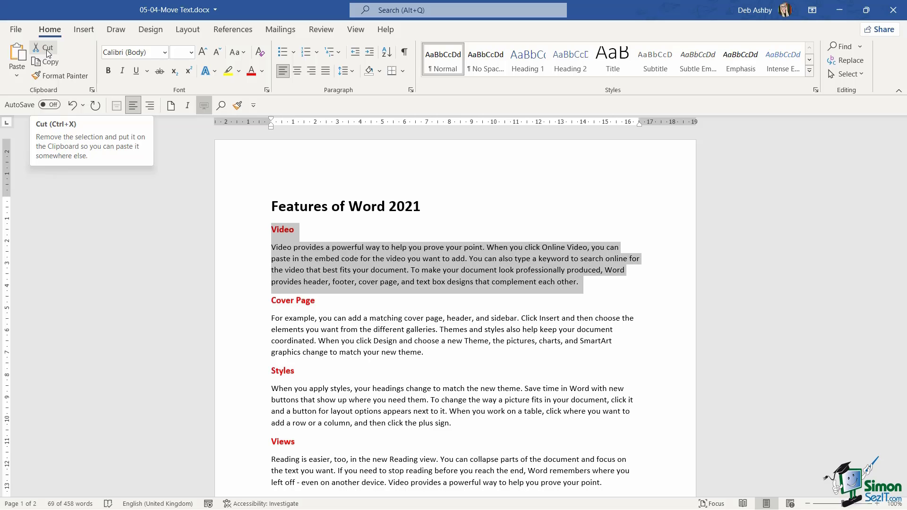
{"action": "left_click", "coordinate": [47, 49]}
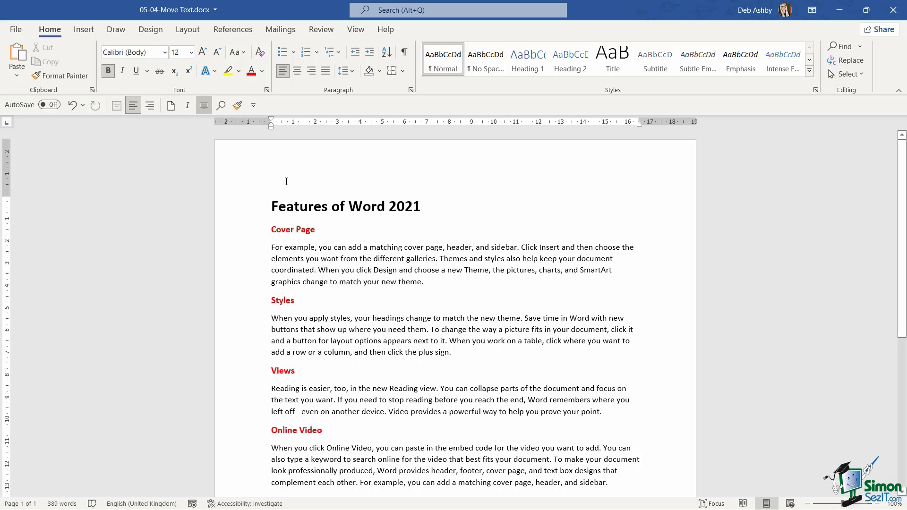
Paste the Video item from the Clipboard pane onto a new line after the Views paragraph
{"action": "left_click", "coordinate": [92, 90]}
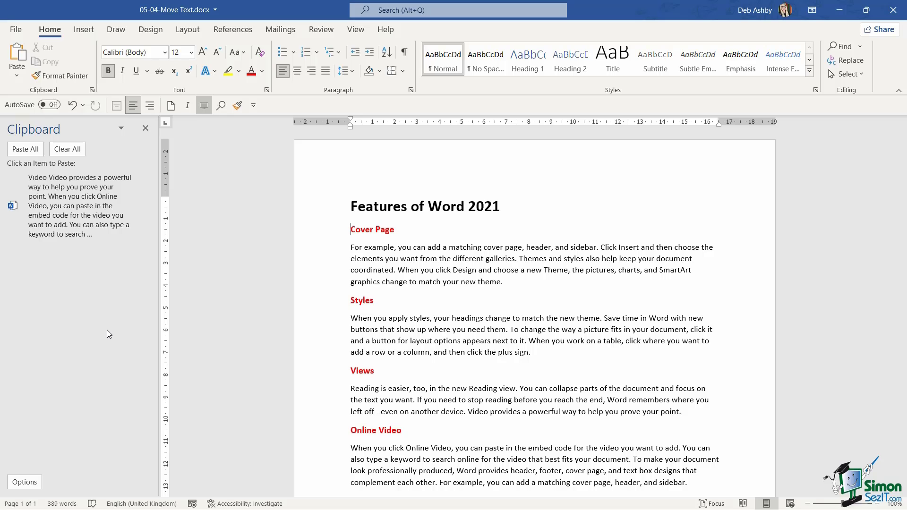
{"action": "left_click", "coordinate": [462, 298]}
{"action": "scroll", "coordinate": [703, 270], "scroll_direction": "down", "scroll_amount": 4}
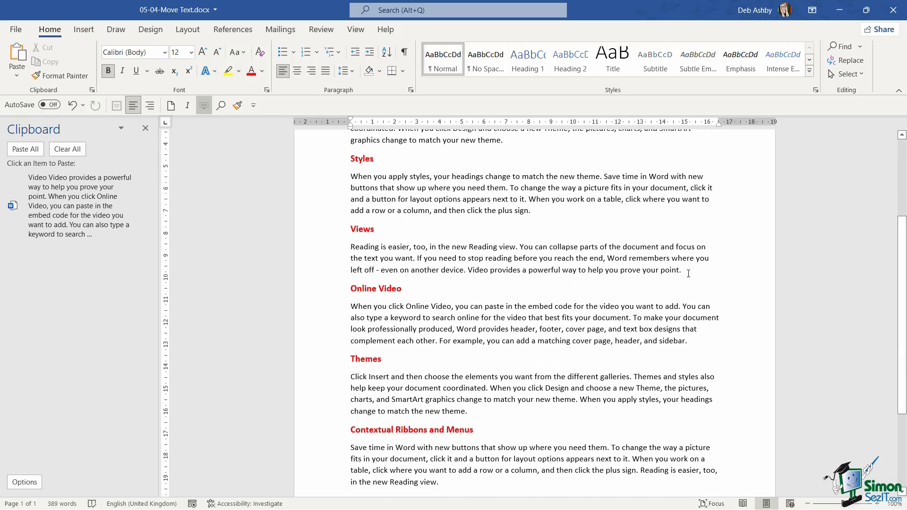
{"action": "left_click", "coordinate": [688, 271]}
{"action": "key", "text": "Return"}
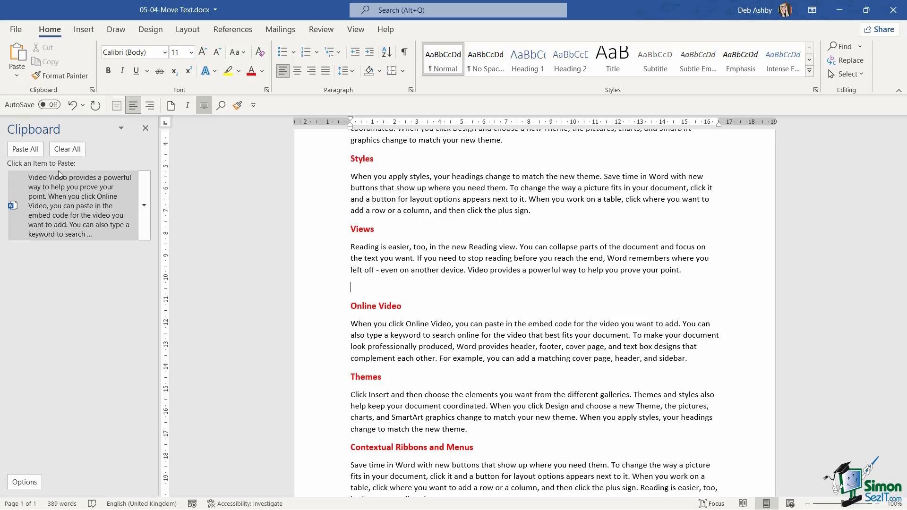
{"action": "left_click", "coordinate": [17, 77]}
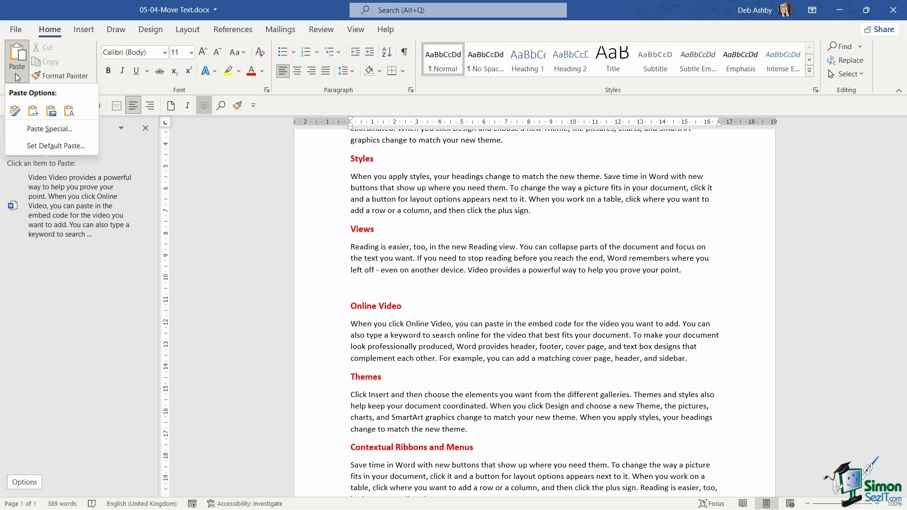
{"action": "left_click", "coordinate": [16, 77]}
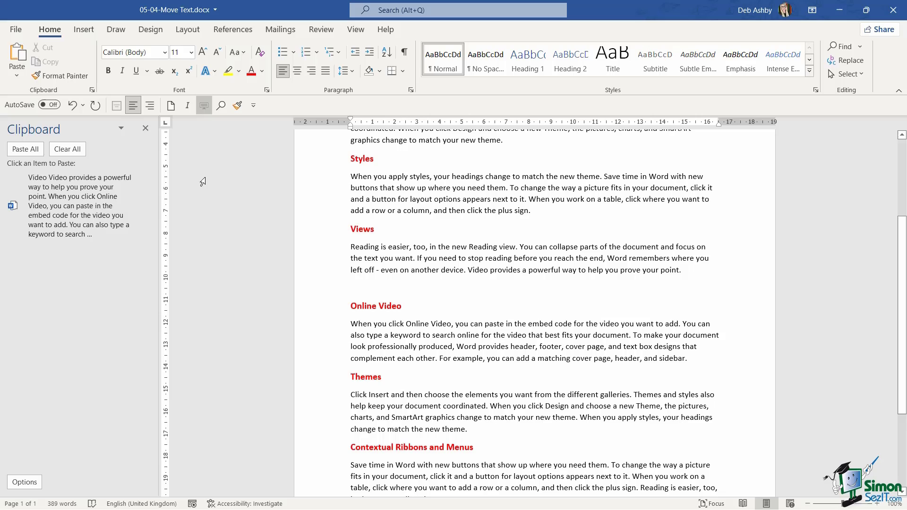
{"action": "left_click", "coordinate": [144, 204]}
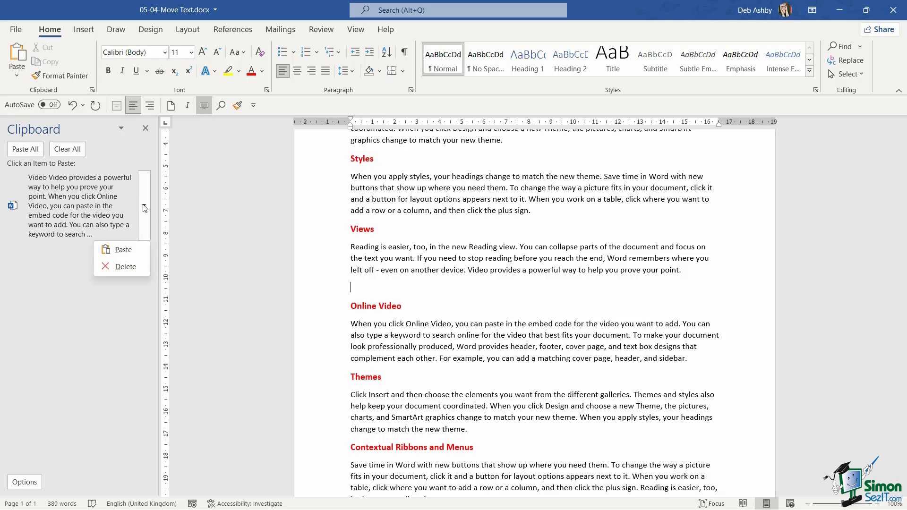
{"action": "left_click", "coordinate": [132, 247]}
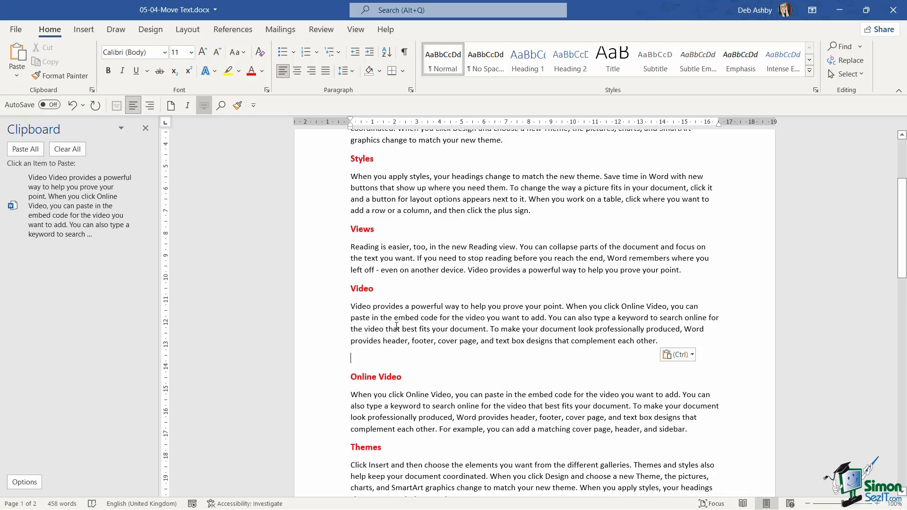
Delete the blank line and drag the Video section below Online Video, just before Themes
{"action": "key", "text": "BackSpace"}
{"action": "scroll", "coordinate": [411, 321], "scroll_direction": "down", "scroll_amount": 3}
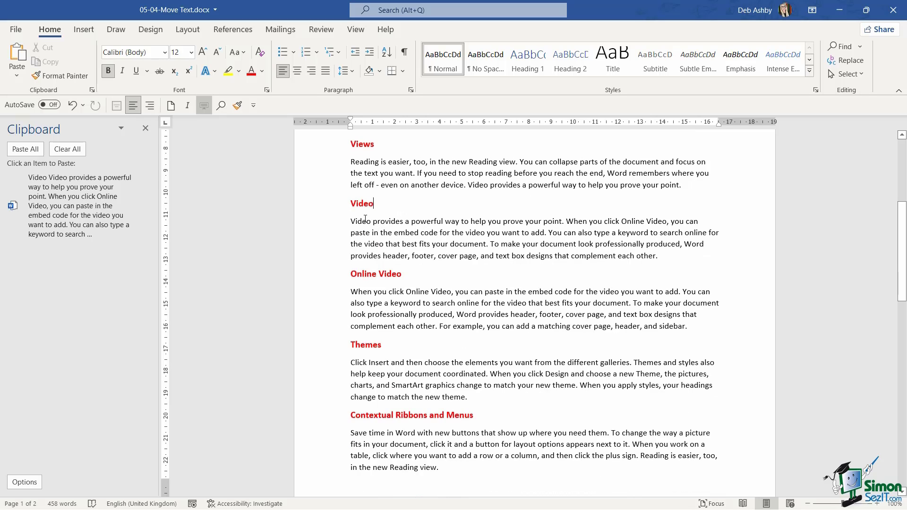
{"action": "left_click_drag", "start_coordinate": [333, 208], "coordinate": [335, 261]}
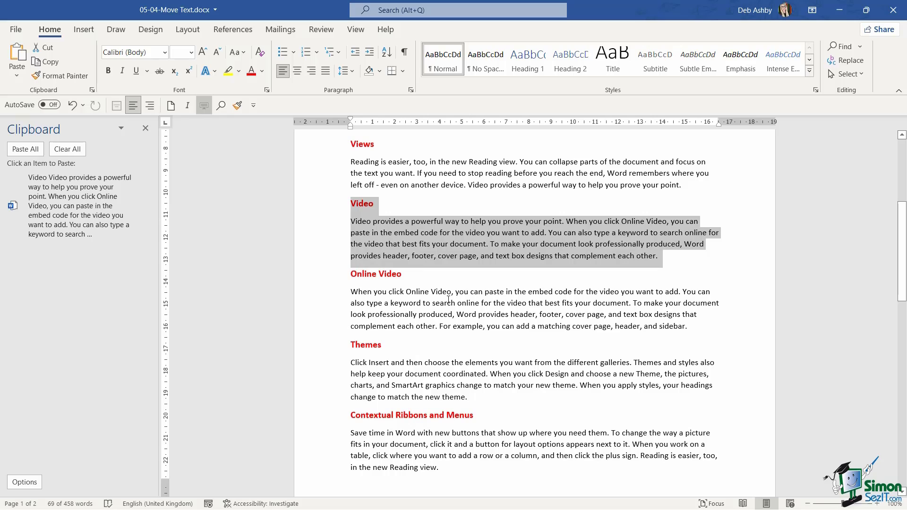
{"action": "left_click", "coordinate": [484, 244]}
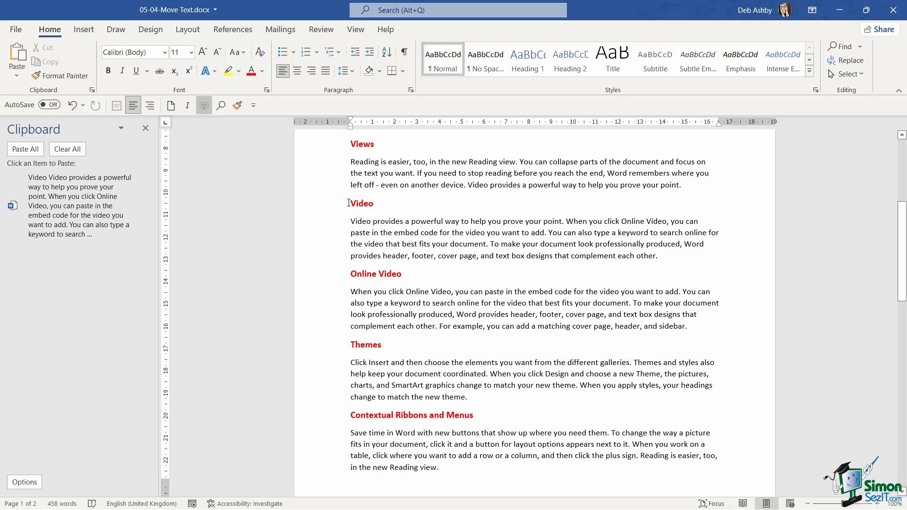
{"action": "left_click_drag", "start_coordinate": [349, 203], "coordinate": [659, 258]}
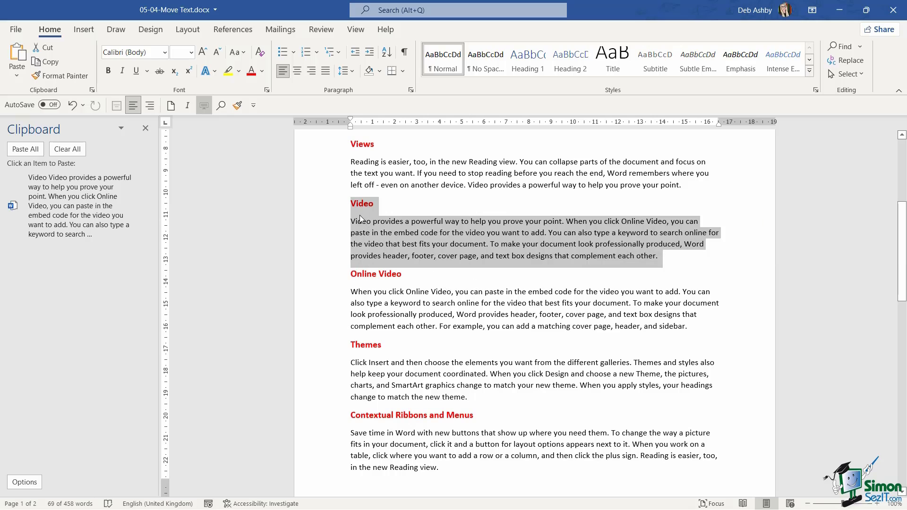
{"action": "left_click_drag", "start_coordinate": [359, 211], "coordinate": [352, 347]}
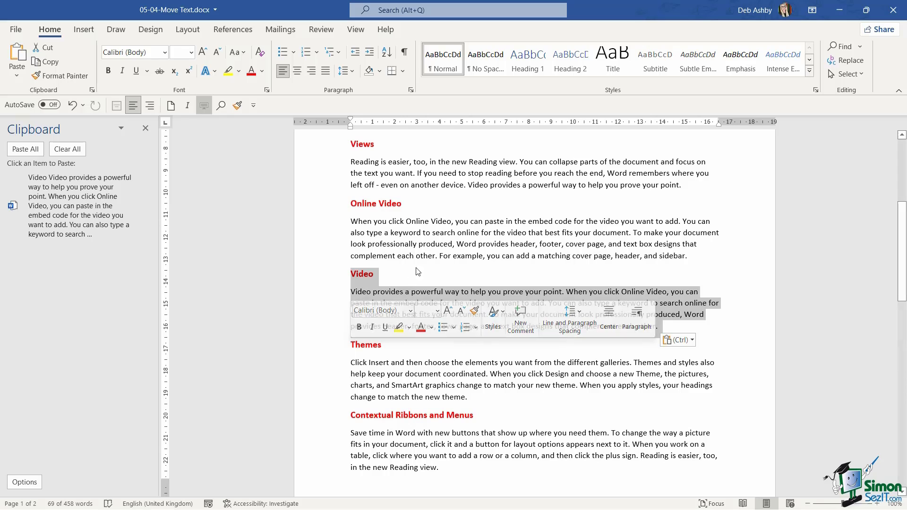
{"action": "left_click", "coordinate": [480, 274]}
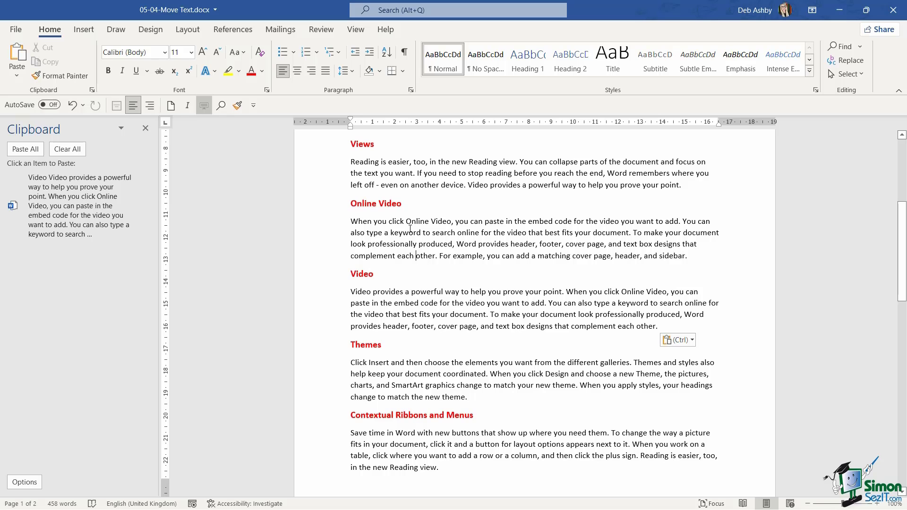
Close the Clipboard pane and copy the Cover Page heading and paragraph with Ctrl+C
{"action": "scroll", "coordinate": [410, 226], "scroll_direction": "up", "scroll_amount": 5}
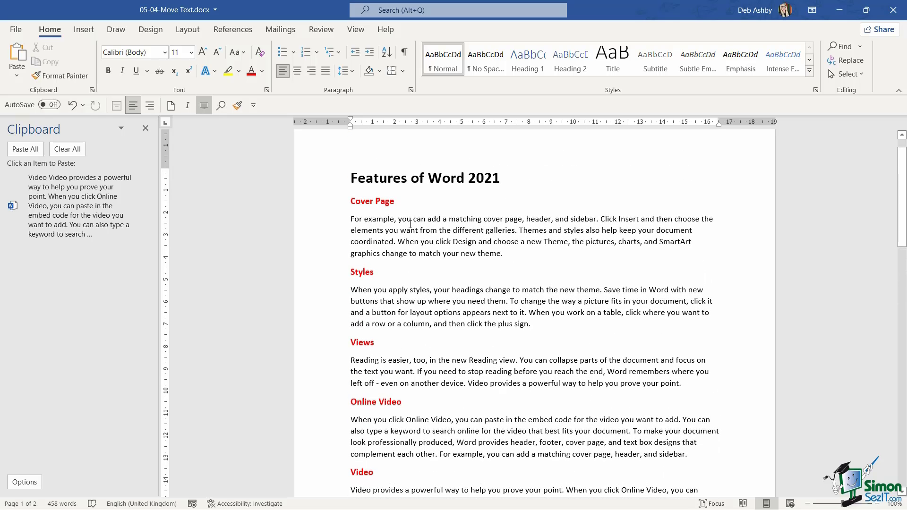
{"action": "left_click", "coordinate": [333, 202]}
{"action": "left_click_drag", "start_coordinate": [331, 221], "coordinate": [336, 255]}
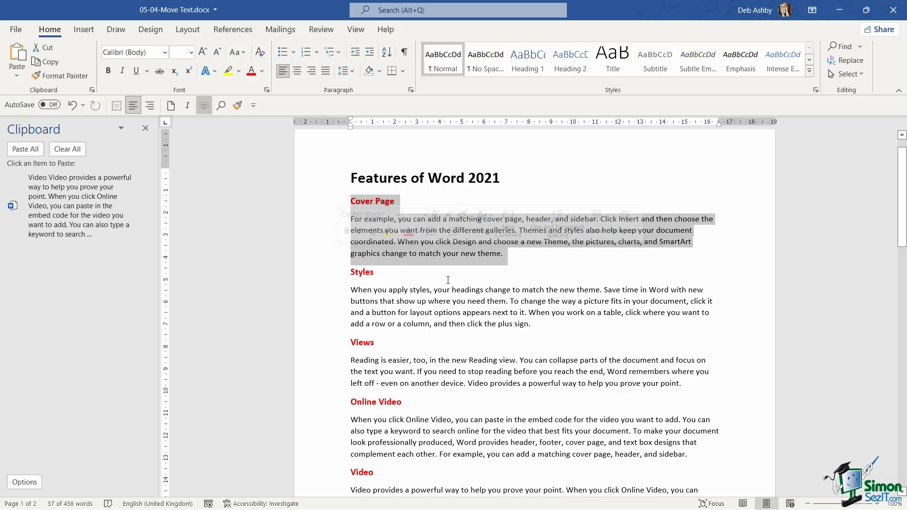
{"action": "left_click", "coordinate": [526, 283]}
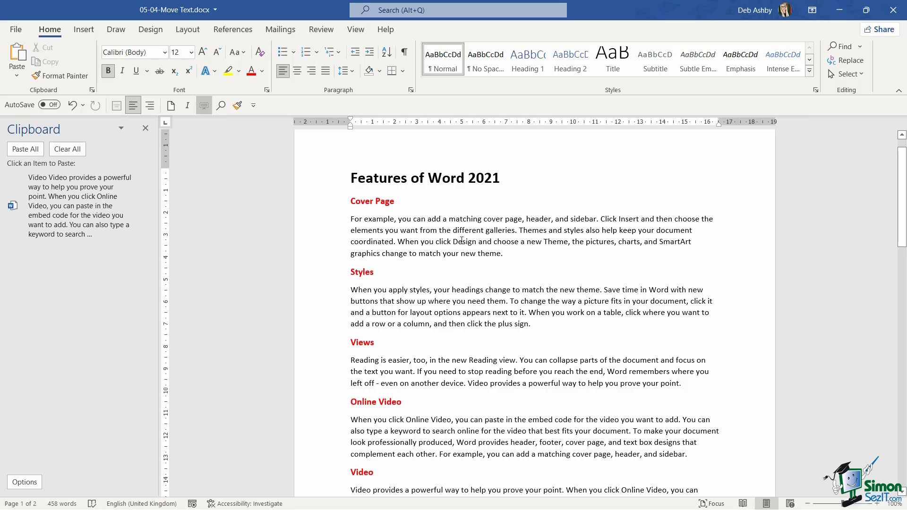
{"action": "left_click", "coordinate": [145, 128]}
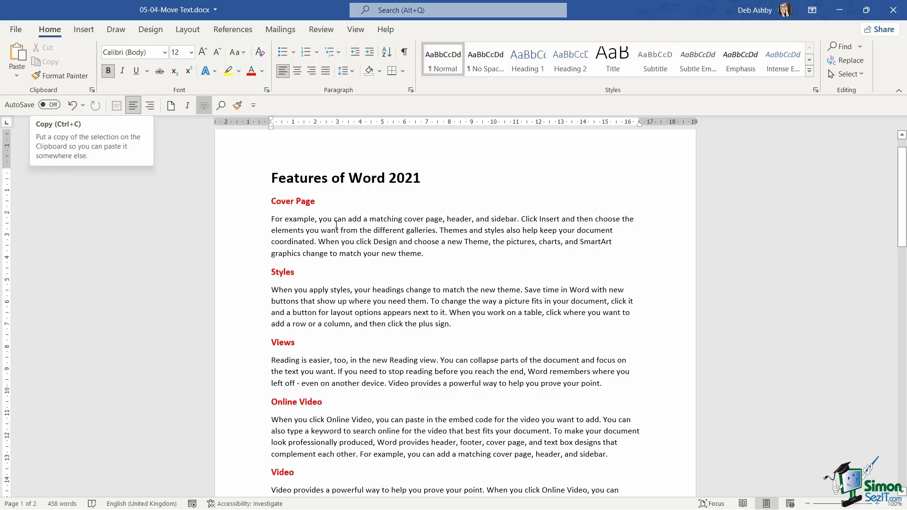
{"action": "left_click_drag", "start_coordinate": [251, 202], "coordinate": [255, 257]}
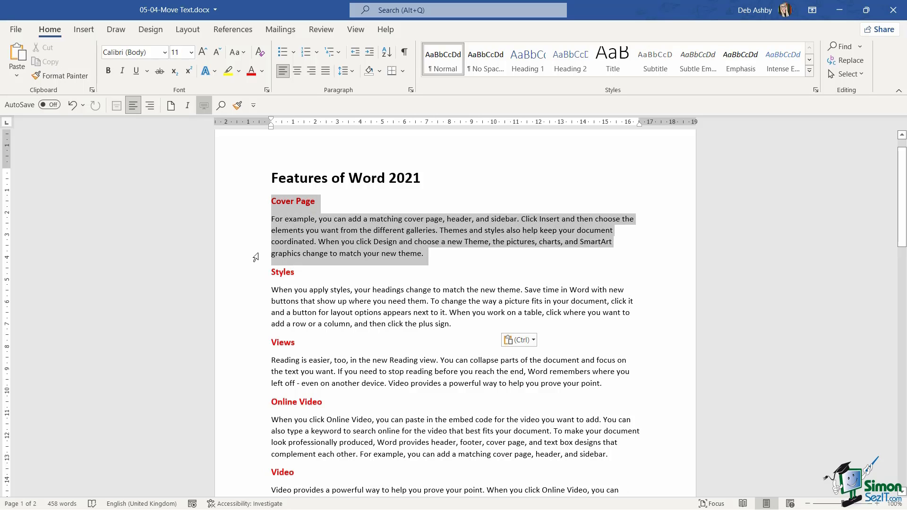
{"action": "key", "text": "ctrl+c"}
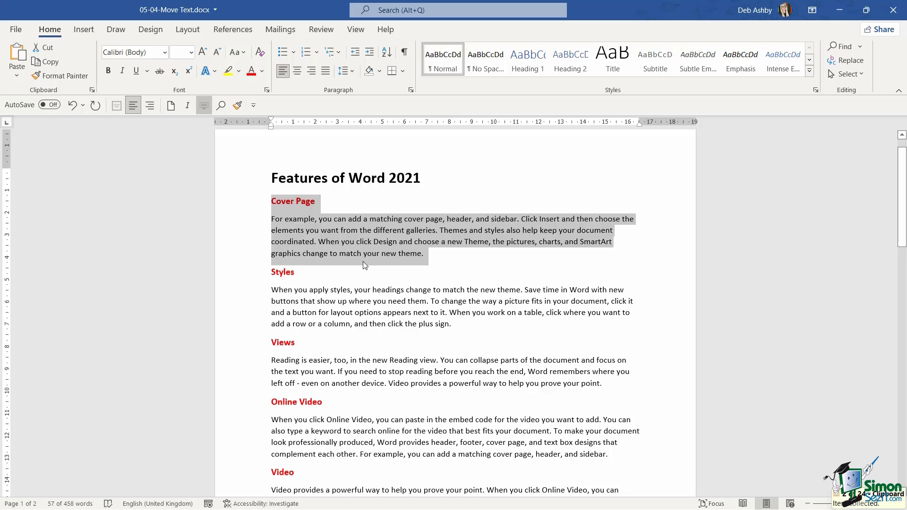
Paste a duplicate Cover Page section at the document end, at the top of page 2
{"action": "scroll", "coordinate": [406, 237], "scroll_direction": "down", "scroll_amount": 2}
{"action": "scroll", "coordinate": [454, 222], "scroll_direction": "up", "scroll_amount": 1}
{"action": "left_click", "coordinate": [454, 222]}
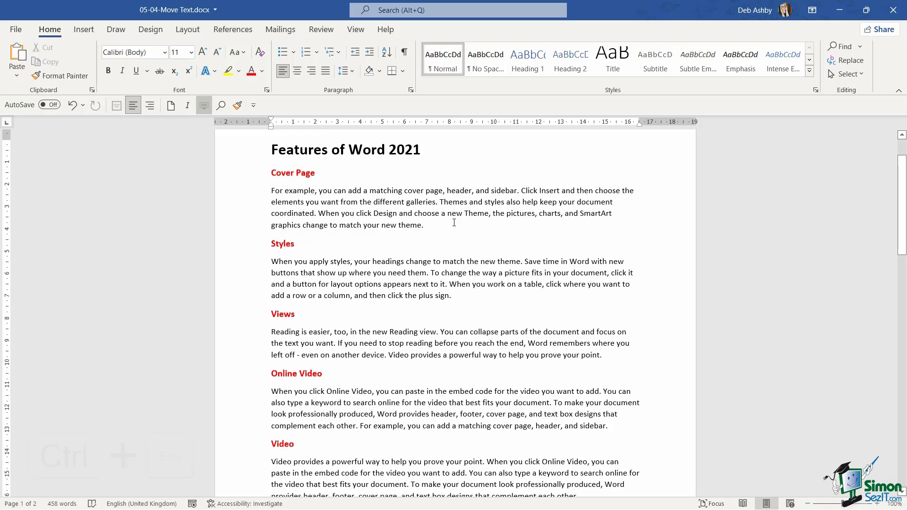
{"action": "key", "text": "ctrl+End"}
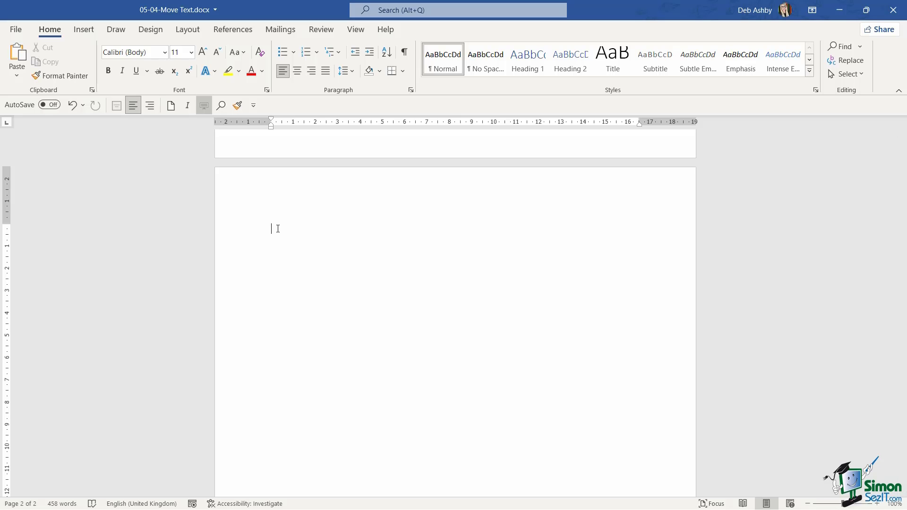
{"action": "left_click", "coordinate": [92, 90]}
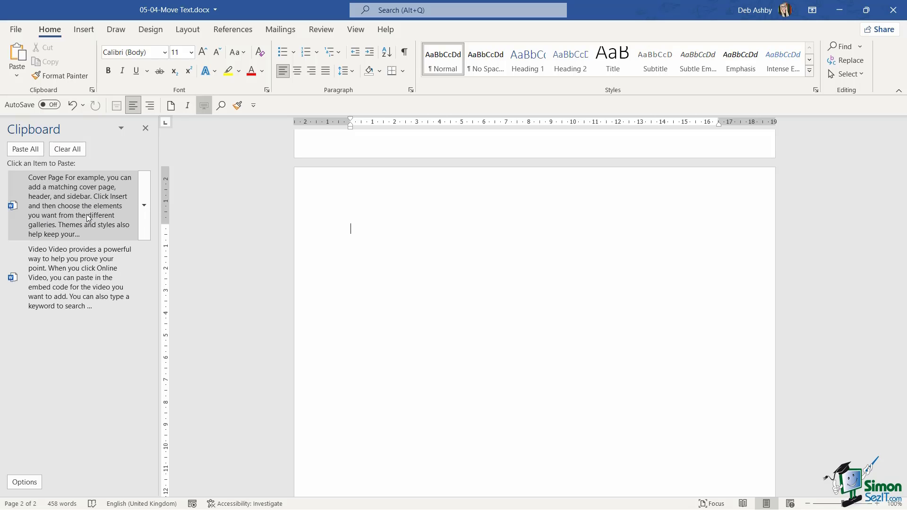
{"action": "left_click", "coordinate": [144, 234]}
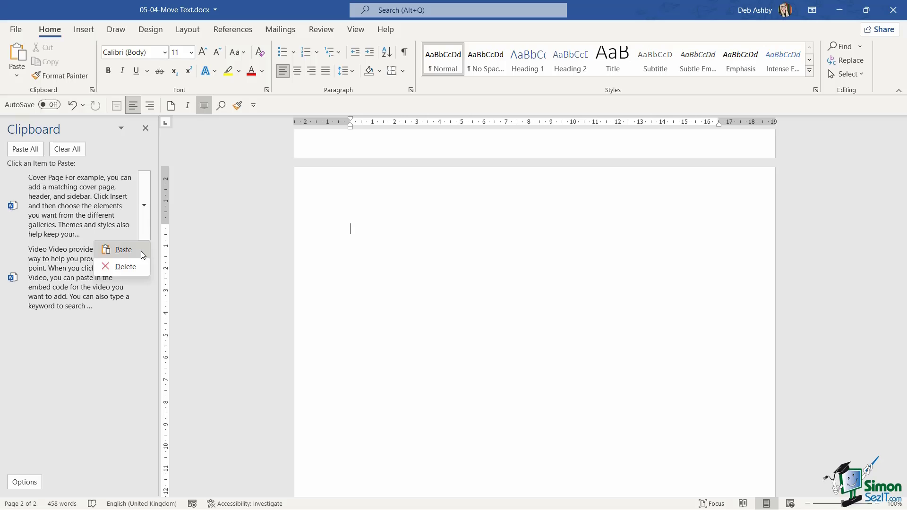
{"action": "left_click", "coordinate": [220, 150]}
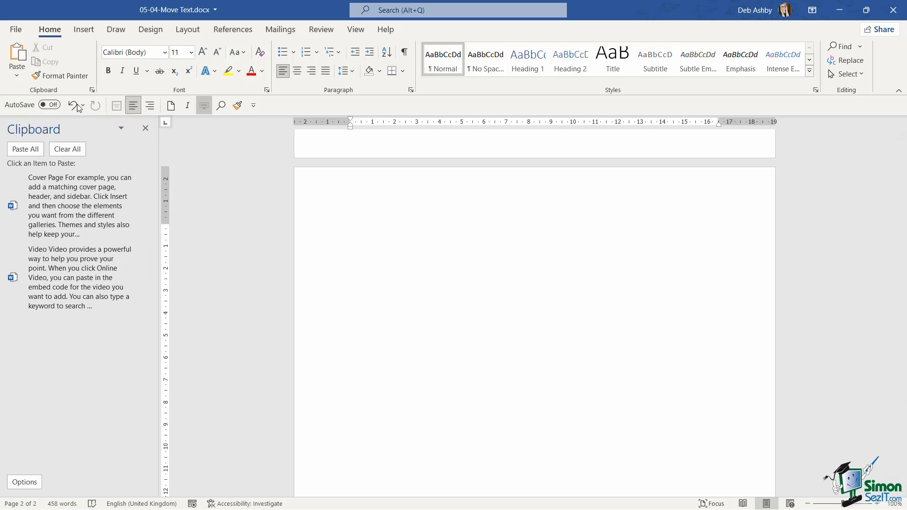
{"action": "left_click", "coordinate": [17, 52]}
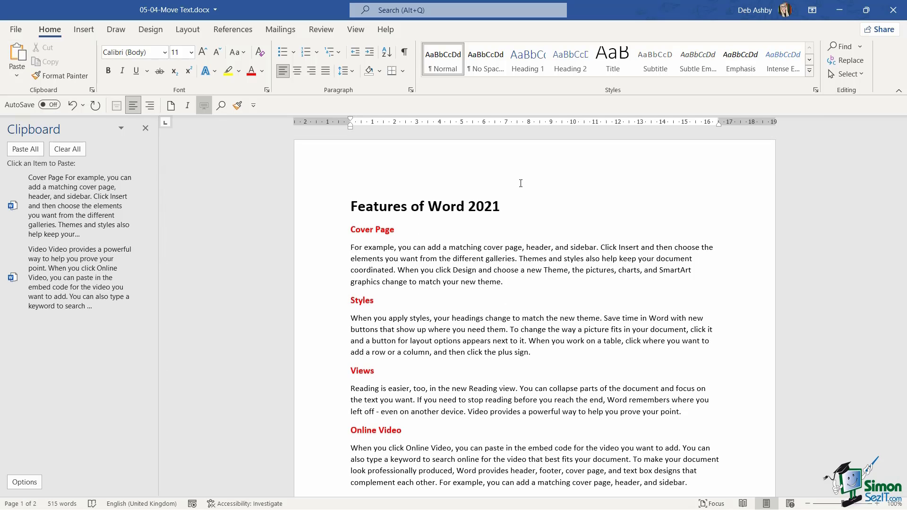
Select Styles, Ctrl-add Online Video and Themes, and cut them with Ctrl+X
{"action": "scroll", "coordinate": [521, 184], "scroll_direction": "down", "scroll_amount": 2}
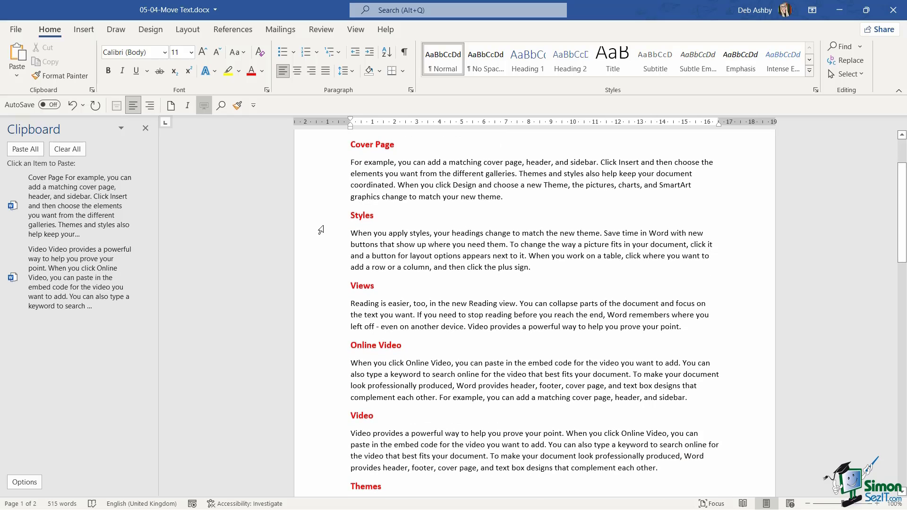
{"action": "left_click_drag", "start_coordinate": [317, 222], "coordinate": [319, 272]}
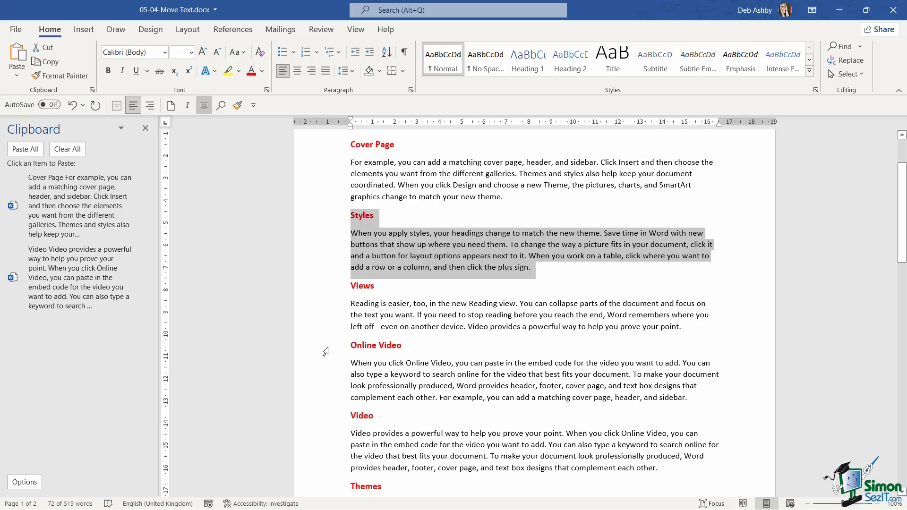
{"action": "key", "text": "ctrl"}
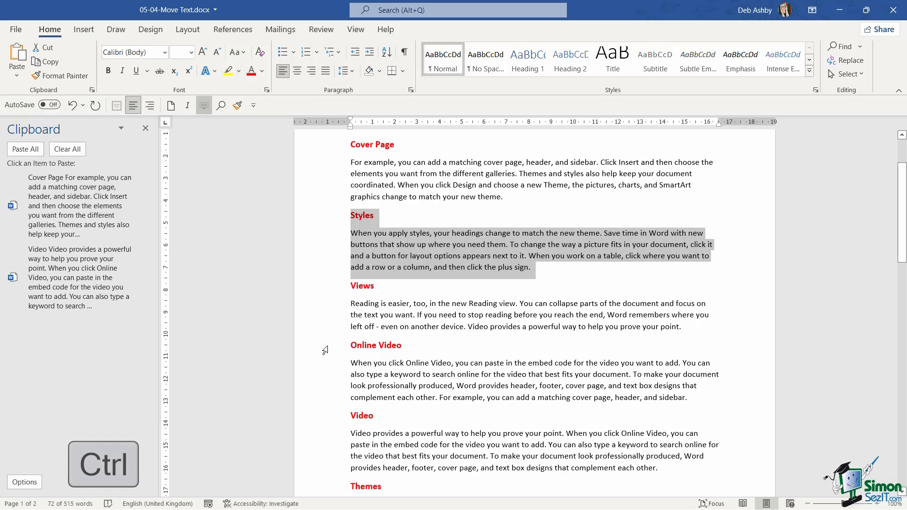
{"action": "left_click_drag", "start_coordinate": [325, 350], "coordinate": [325, 428]}
{"action": "scroll", "coordinate": [324, 388], "scroll_direction": "down", "scroll_amount": 4}
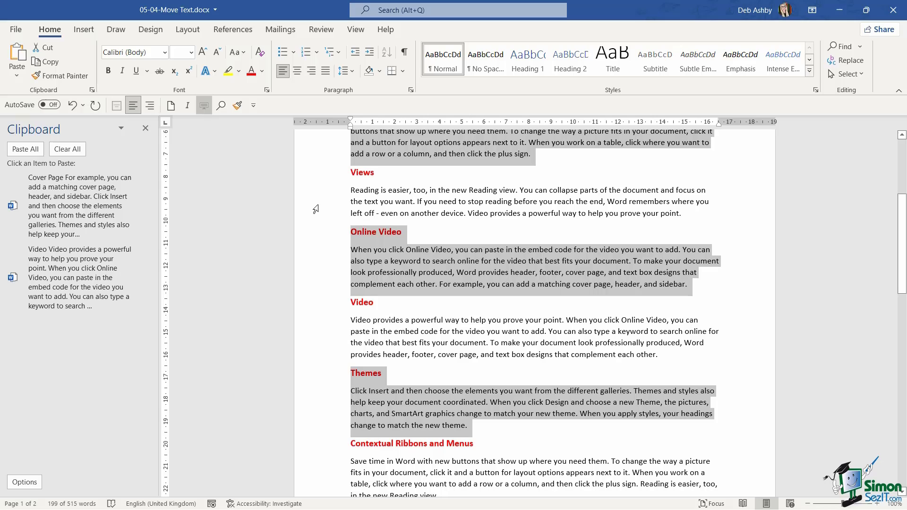
{"action": "key", "text": "ctrl+x"}
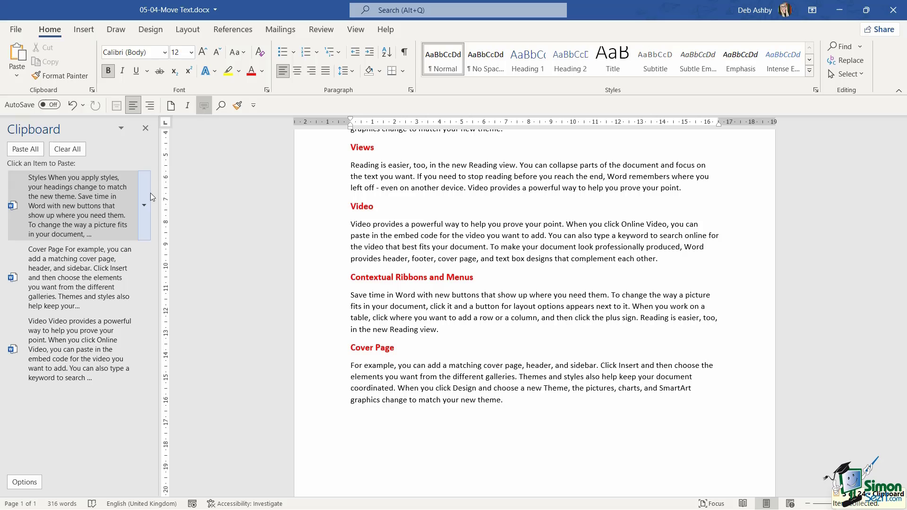
Paste the cut Styles and Online Video sections on a new line after the final Cover Page
{"action": "scroll", "coordinate": [443, 274], "scroll_direction": "down", "scroll_amount": 4}
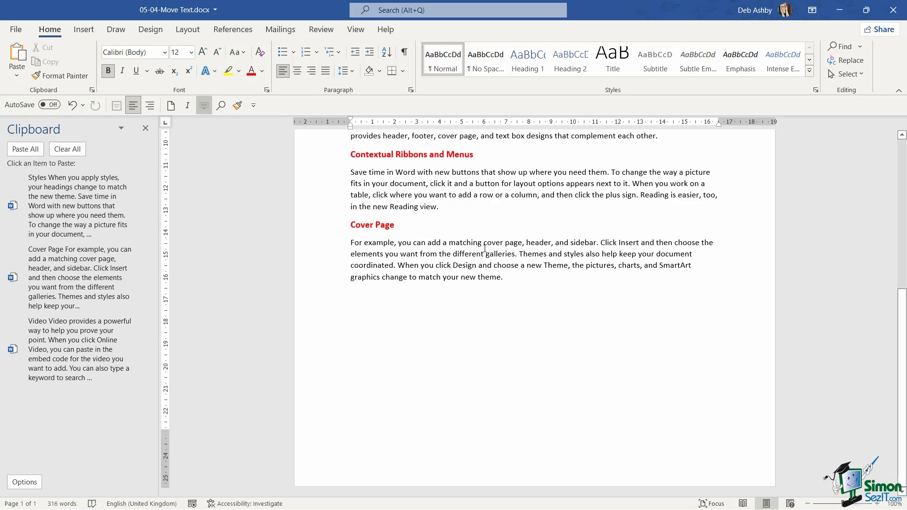
{"action": "left_click", "coordinate": [519, 278]}
{"action": "key", "text": "Return"}
{"action": "key", "text": "ctrl+v"}
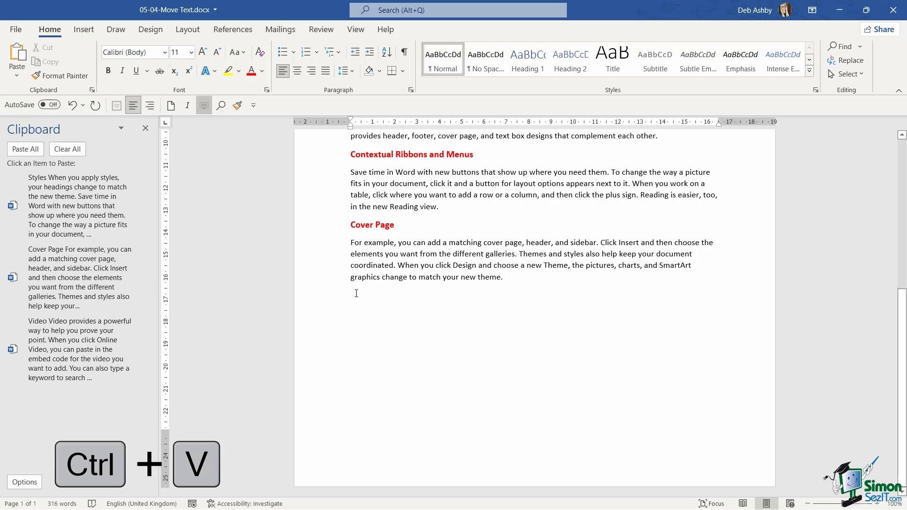
{"action": "scroll", "coordinate": [453, 257], "scroll_direction": "up", "scroll_amount": 5}
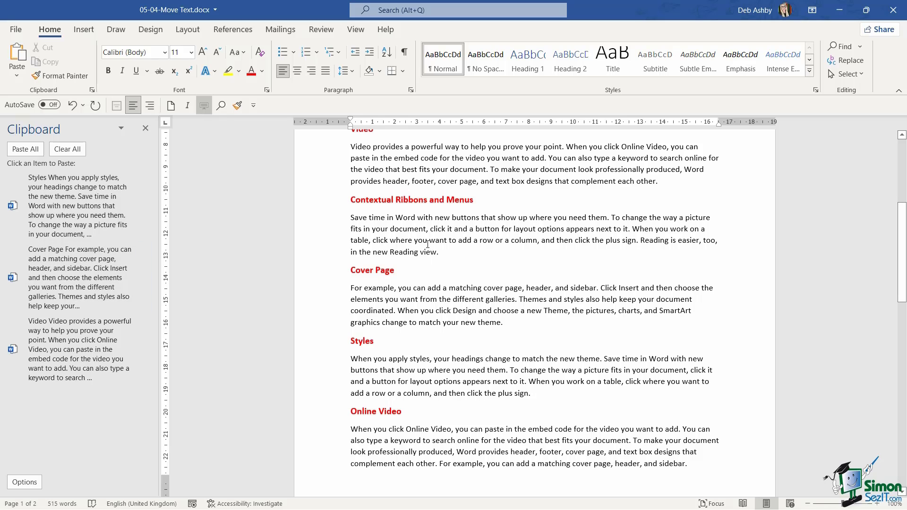
Cut the lower Cover Page, Views and Styles sections one after another with Ctrl+X
{"action": "scroll", "coordinate": [480, 231], "scroll_direction": "down", "scroll_amount": 1}
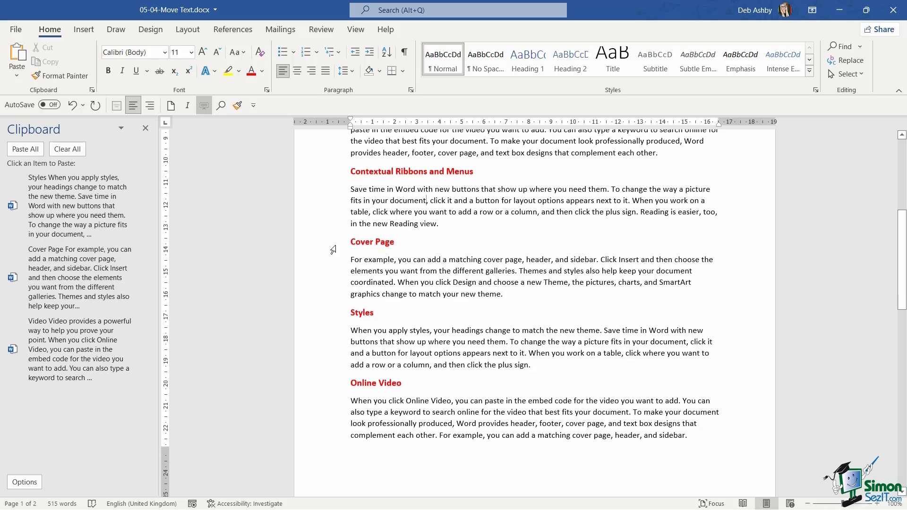
{"action": "left_click_drag", "start_coordinate": [334, 243], "coordinate": [337, 284]}
{"action": "key", "text": "ctrl+x"}
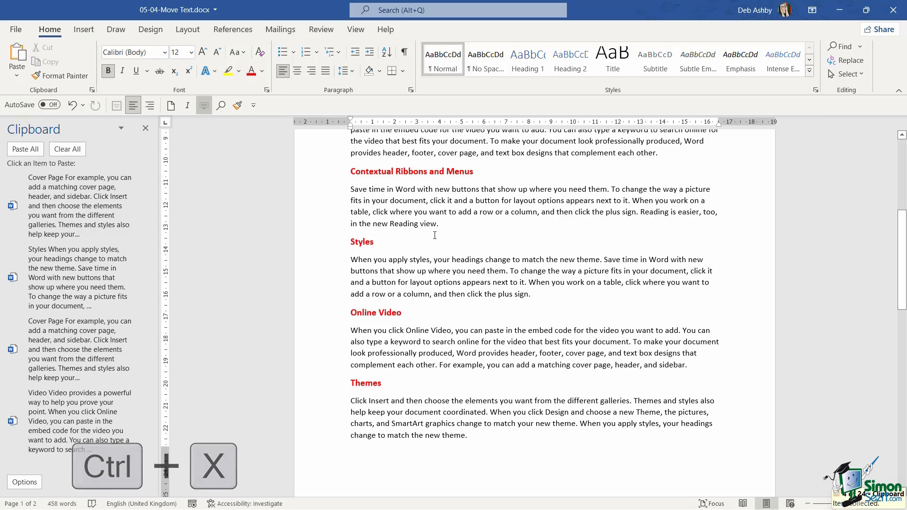
{"action": "scroll", "coordinate": [436, 233], "scroll_direction": "up", "scroll_amount": 5}
{"action": "scroll", "coordinate": [436, 234], "scroll_direction": "up", "scroll_amount": 3}
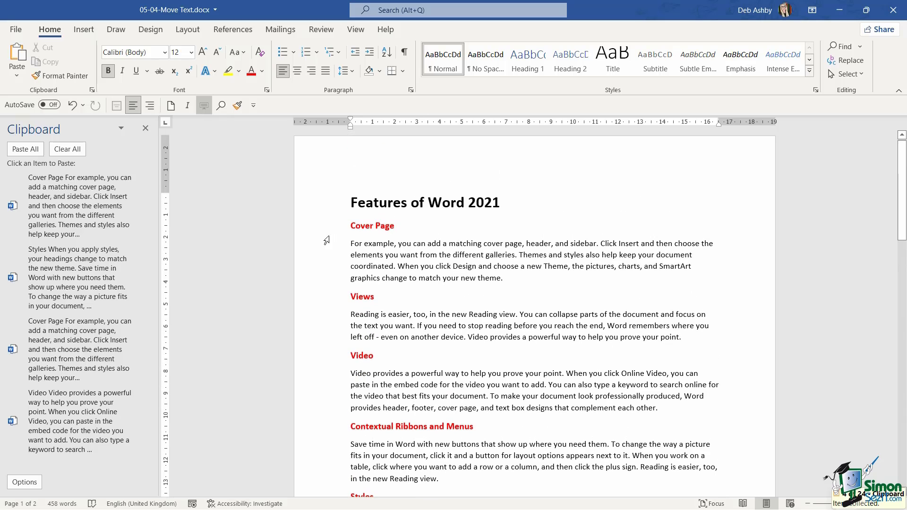
{"action": "left_click_drag", "start_coordinate": [327, 307], "coordinate": [332, 340]}
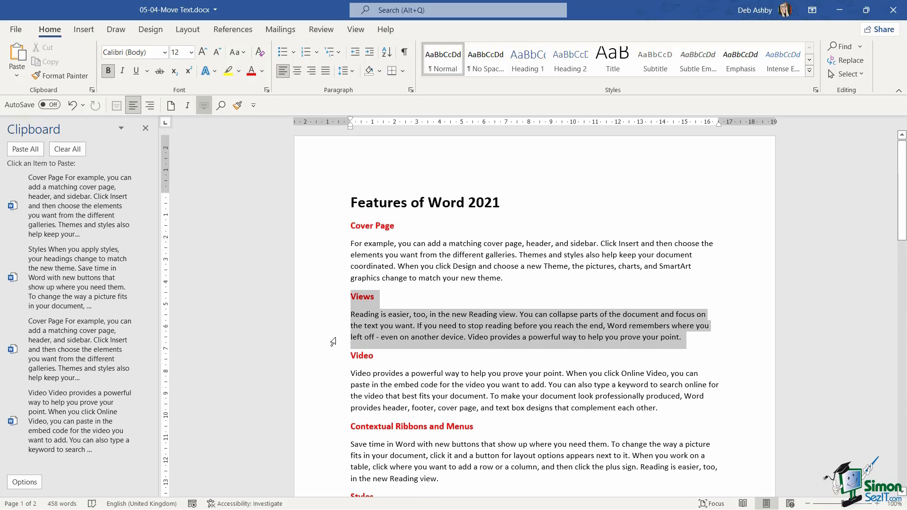
{"action": "key", "text": "ctrl+x"}
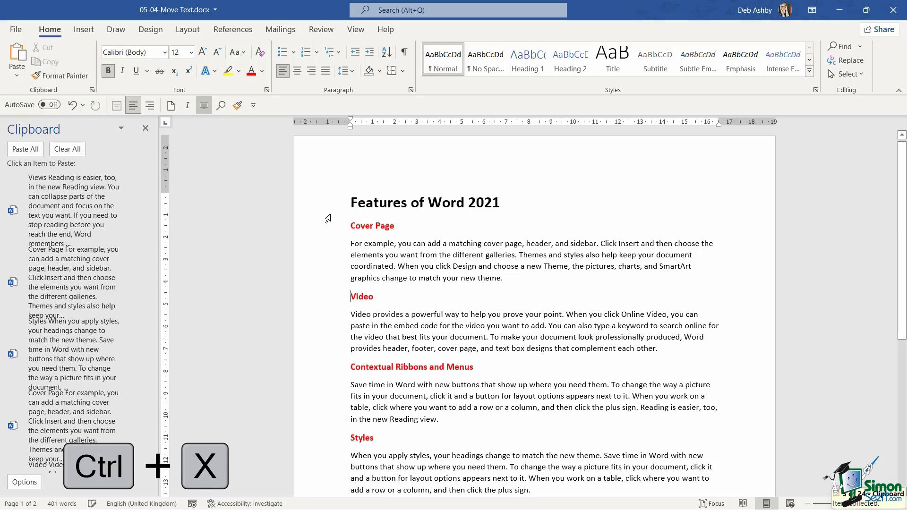
{"action": "scroll", "coordinate": [342, 330], "scroll_direction": "down", "scroll_amount": 5}
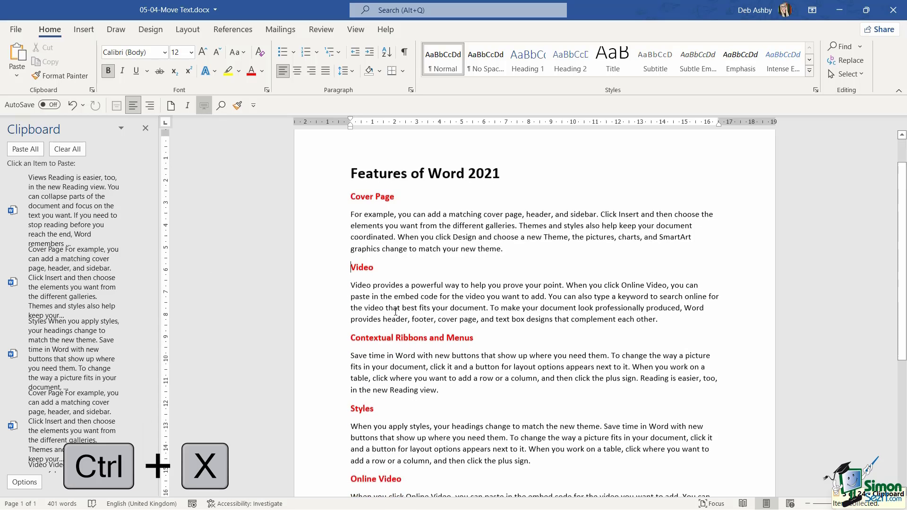
{"action": "left_click_drag", "start_coordinate": [324, 297], "coordinate": [329, 354]}
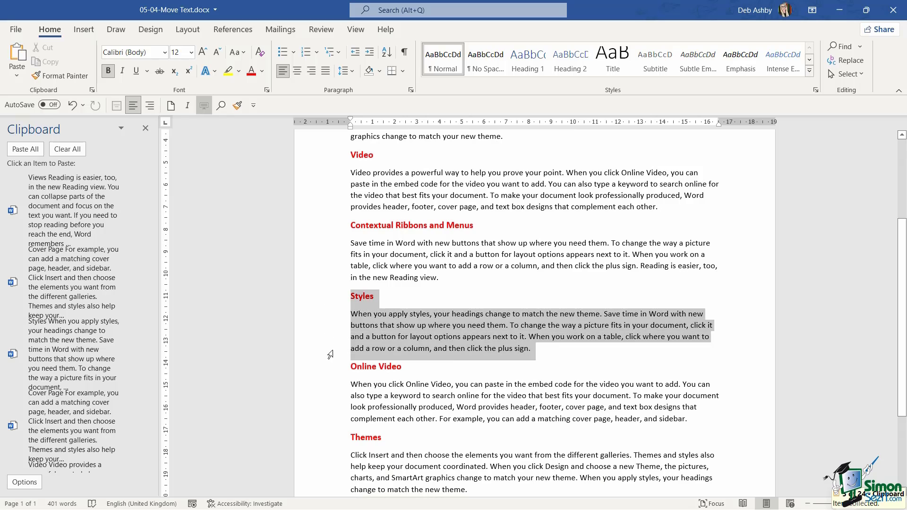
{"action": "key", "text": "ctrl+x"}
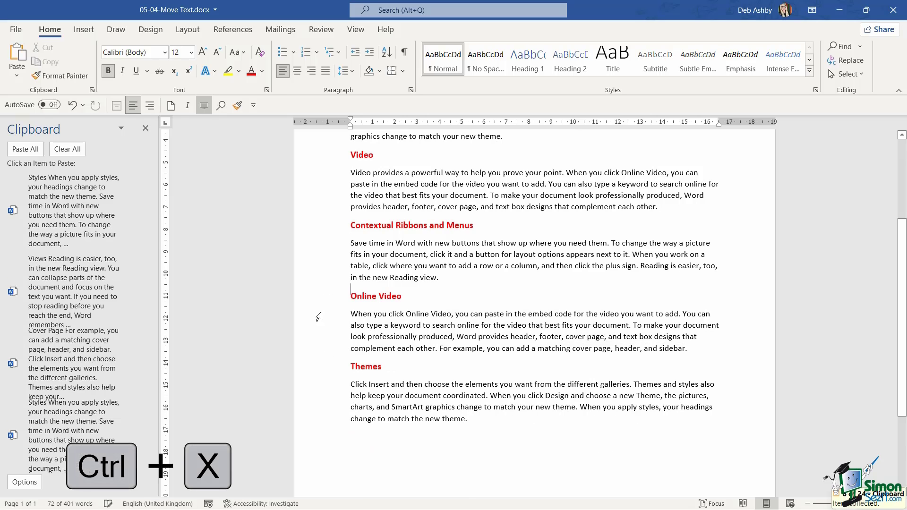
{"action": "scroll", "coordinate": [333, 314], "scroll_direction": "down", "scroll_amount": 5}
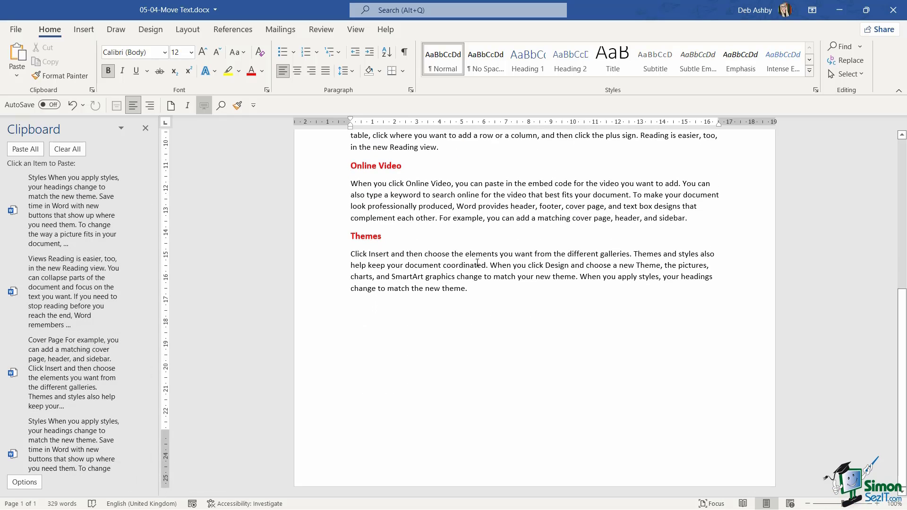
Paste the saved Views section on a new line after Contextual Ribbons and Menus
{"action": "scroll", "coordinate": [478, 263], "scroll_direction": "up", "scroll_amount": 3}
{"action": "scroll", "coordinate": [477, 262], "scroll_direction": "up", "scroll_amount": 2}
{"action": "left_click", "coordinate": [463, 262]}
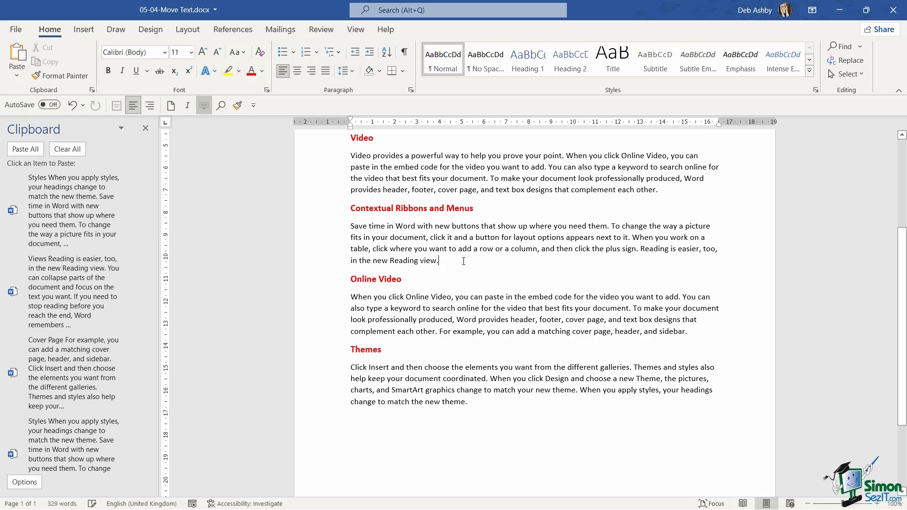
{"action": "key", "text": "Return"}
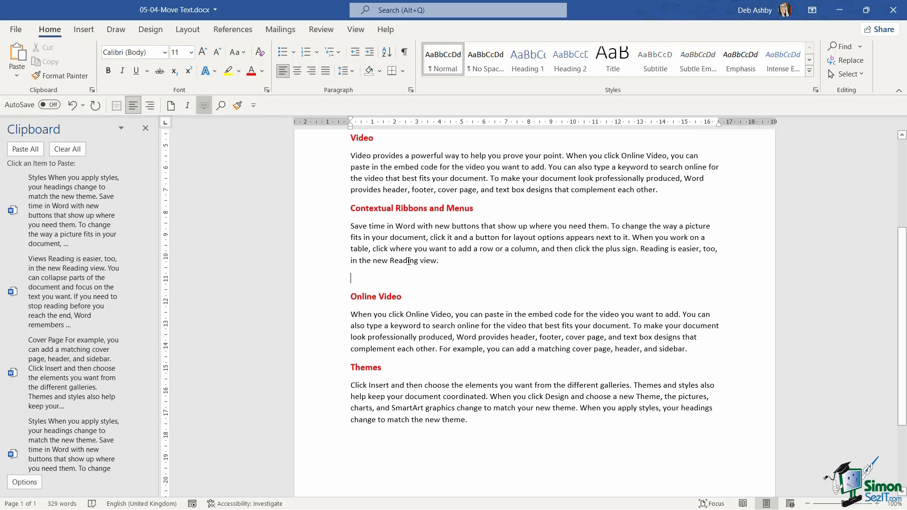
{"action": "left_click", "coordinate": [357, 277]}
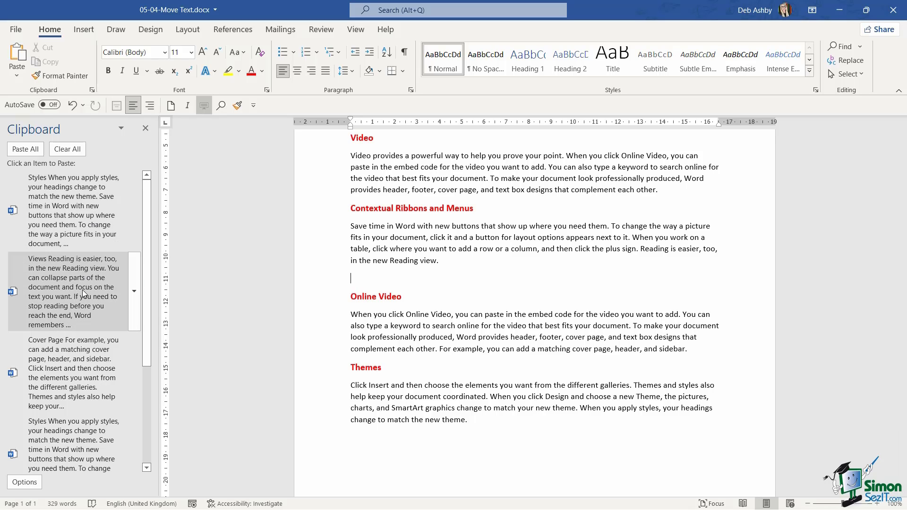
{"action": "left_click", "coordinate": [134, 291]}
{"action": "left_click", "coordinate": [113, 340]}
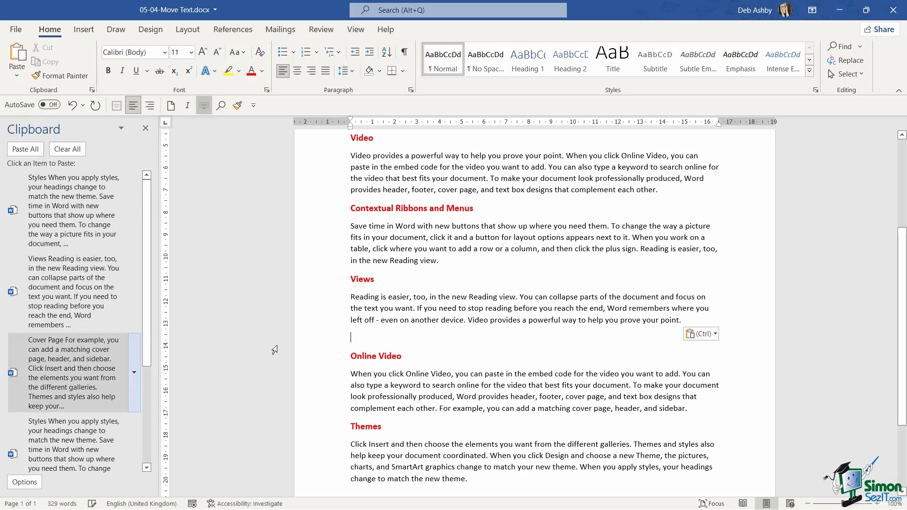
Paste Styles after Online Video and remove the blank paragraph above Themes
{"action": "scroll", "coordinate": [686, 280], "scroll_direction": "down", "scroll_amount": 3}
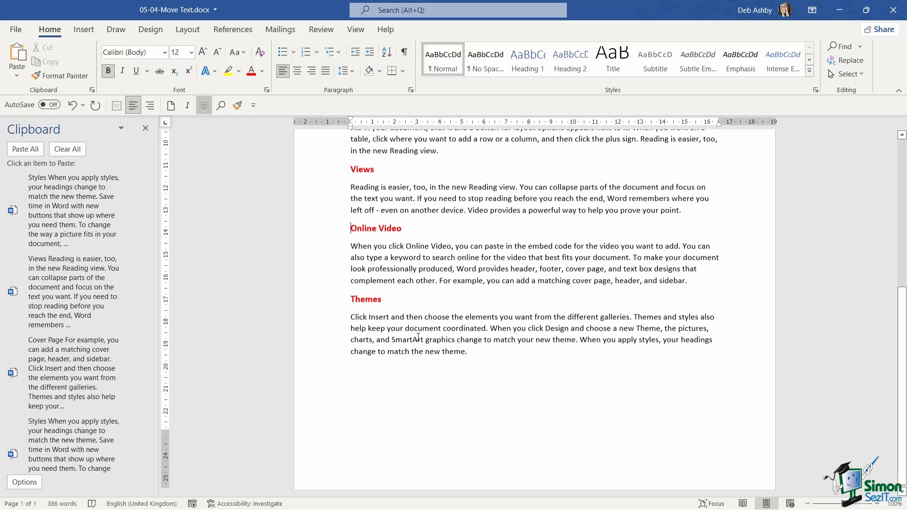
{"action": "left_click", "coordinate": [704, 279]}
{"action": "key", "text": "Return"}
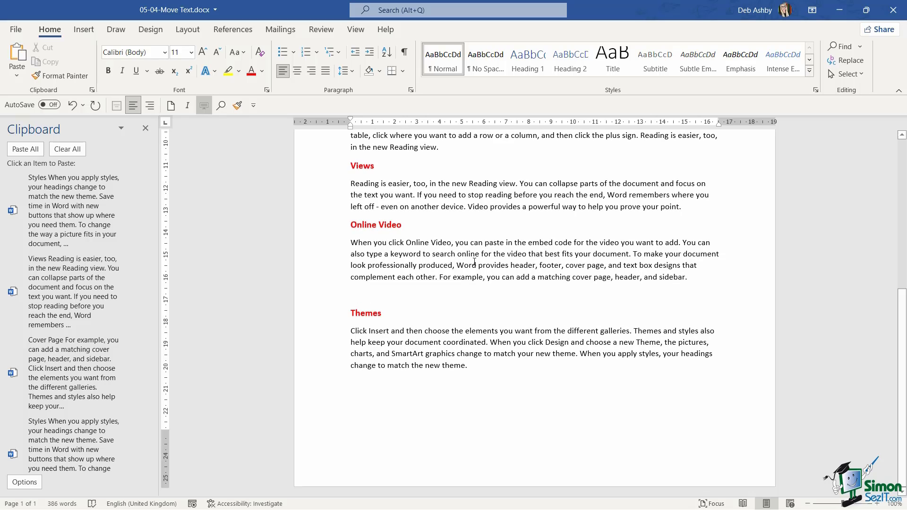
{"action": "left_click", "coordinate": [134, 210]}
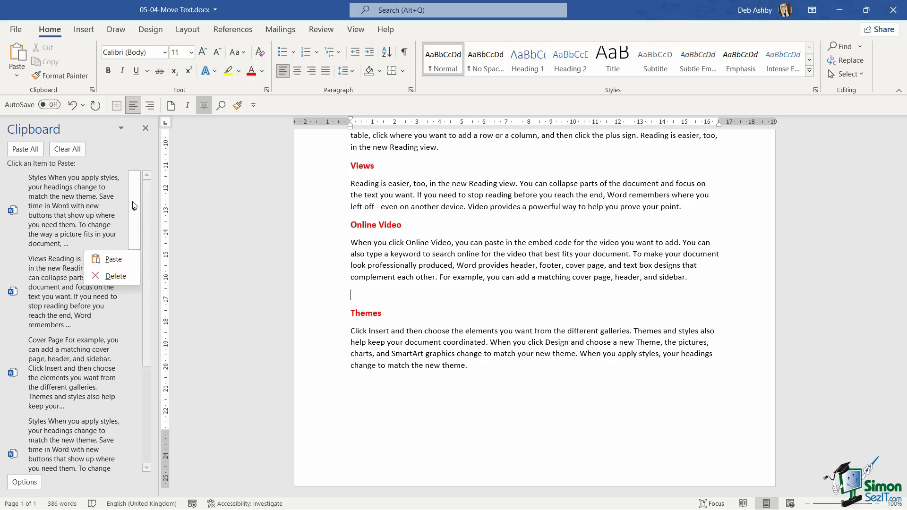
{"action": "left_click", "coordinate": [114, 260]}
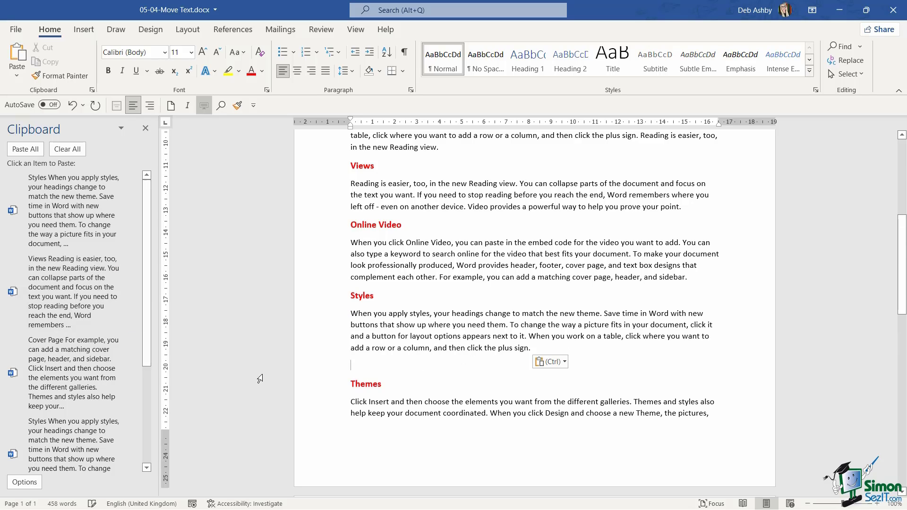
{"action": "key", "text": "BackSpace"}
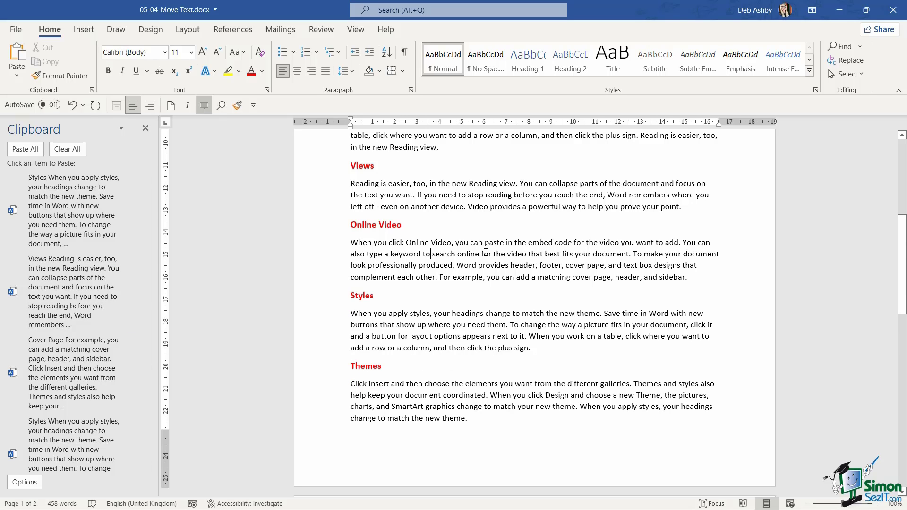